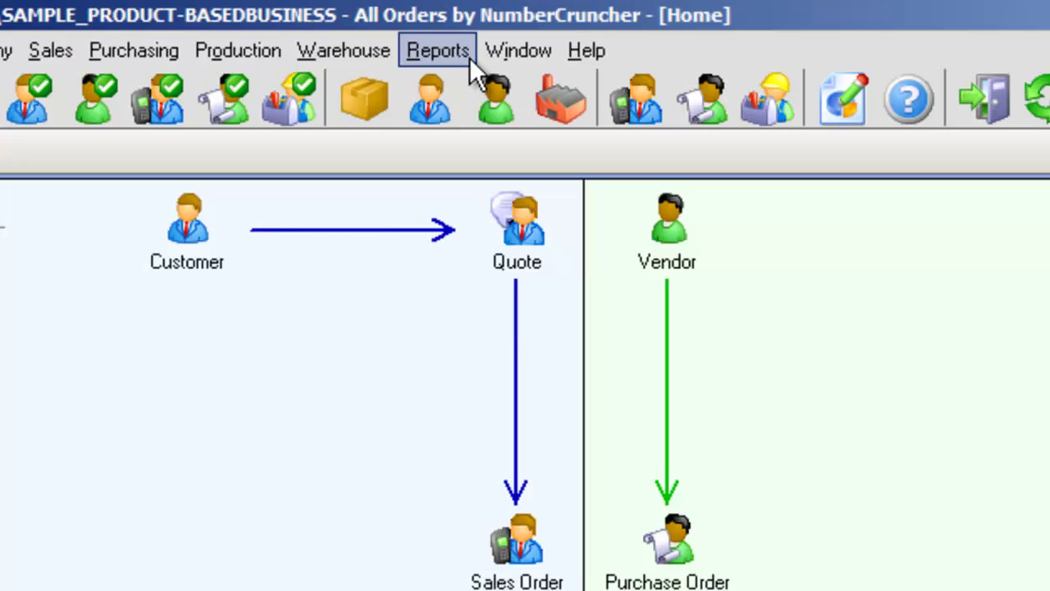
Open the report designer and look through the reports in the Sales Orders group.
{"action": "left_click", "coordinate": [471, 59]}
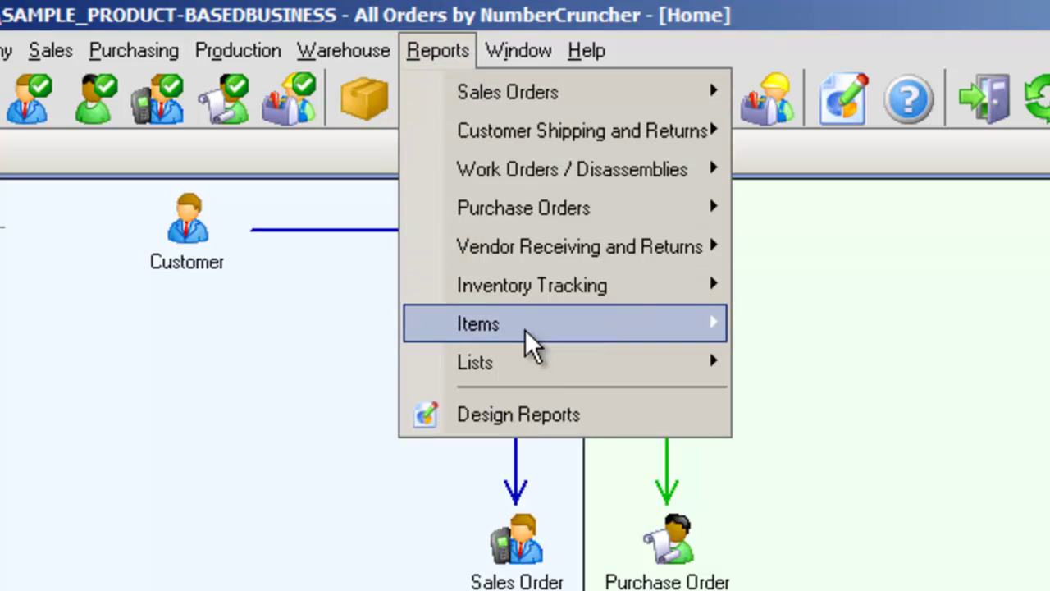
{"action": "left_click", "coordinate": [589, 426]}
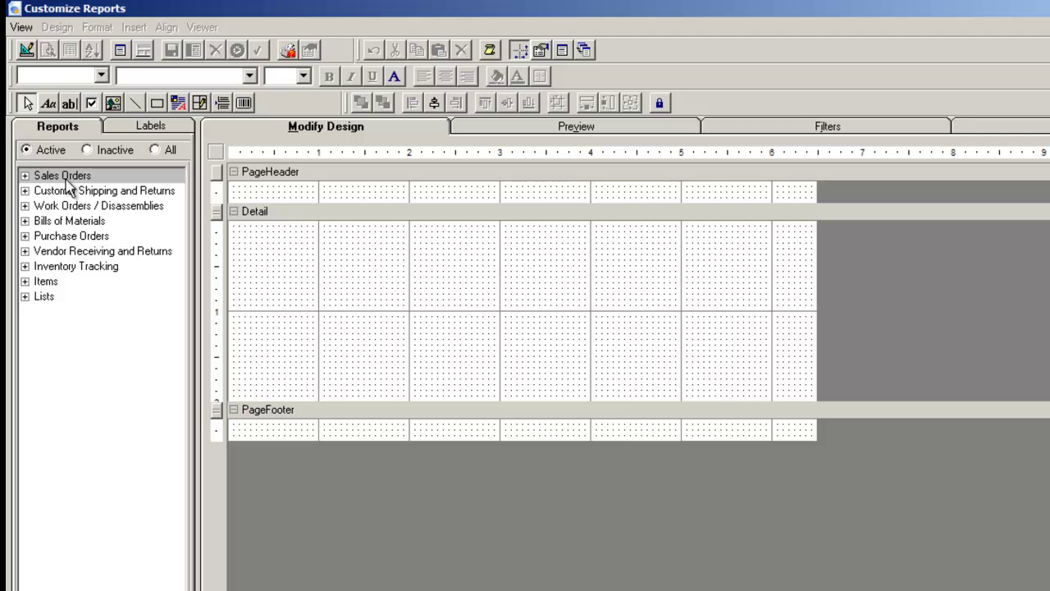
{"action": "left_click", "coordinate": [25, 176]}
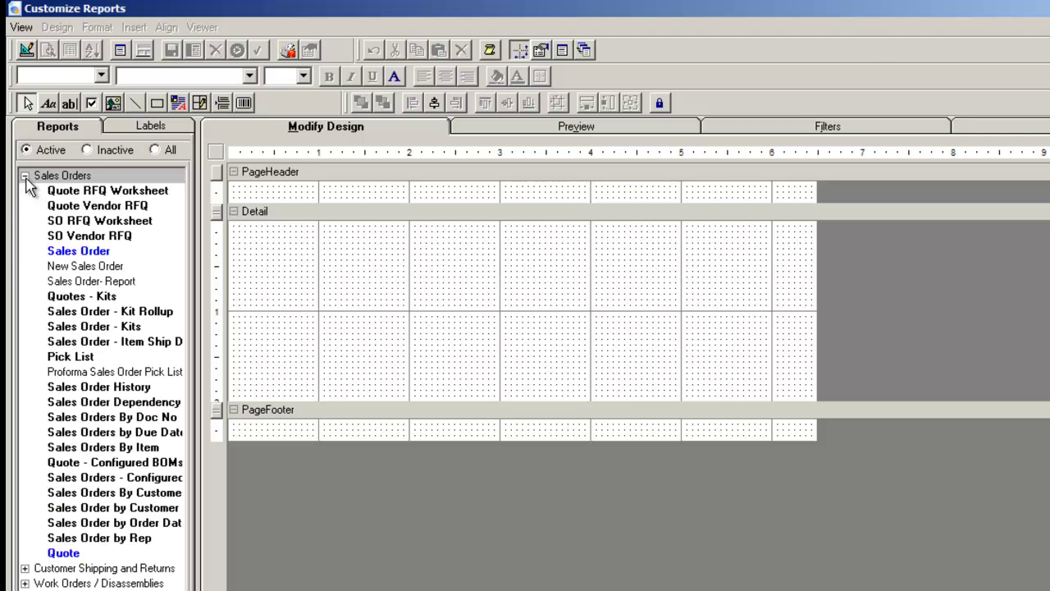
{"action": "left_click", "coordinate": [25, 177]}
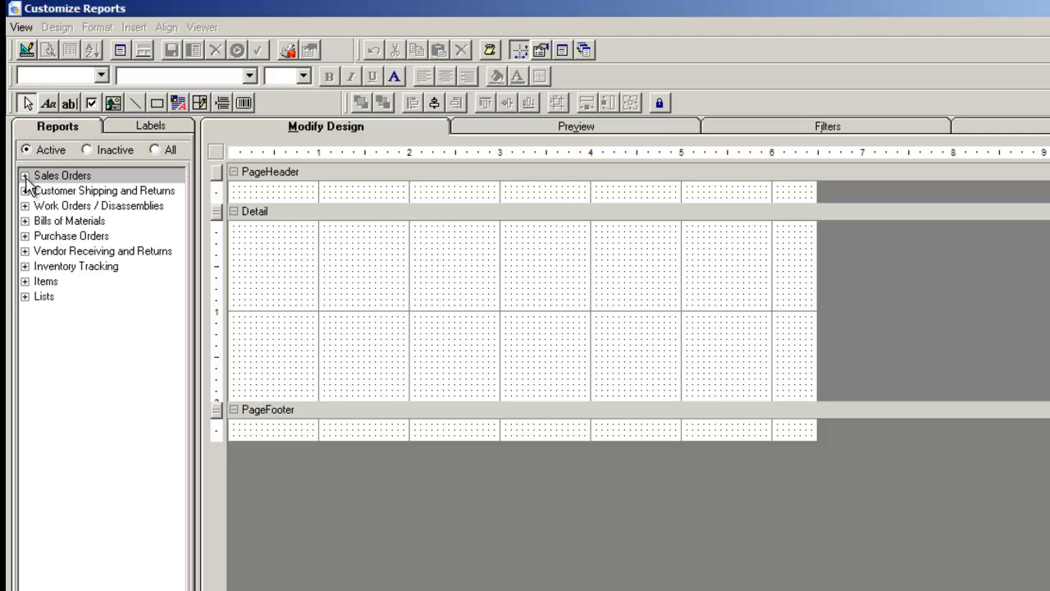
Preview the Ship Doc - Kits report under Customer Shipping and Returns and the Purchase Order report under Purchase Orders.
{"action": "left_click", "coordinate": [25, 191]}
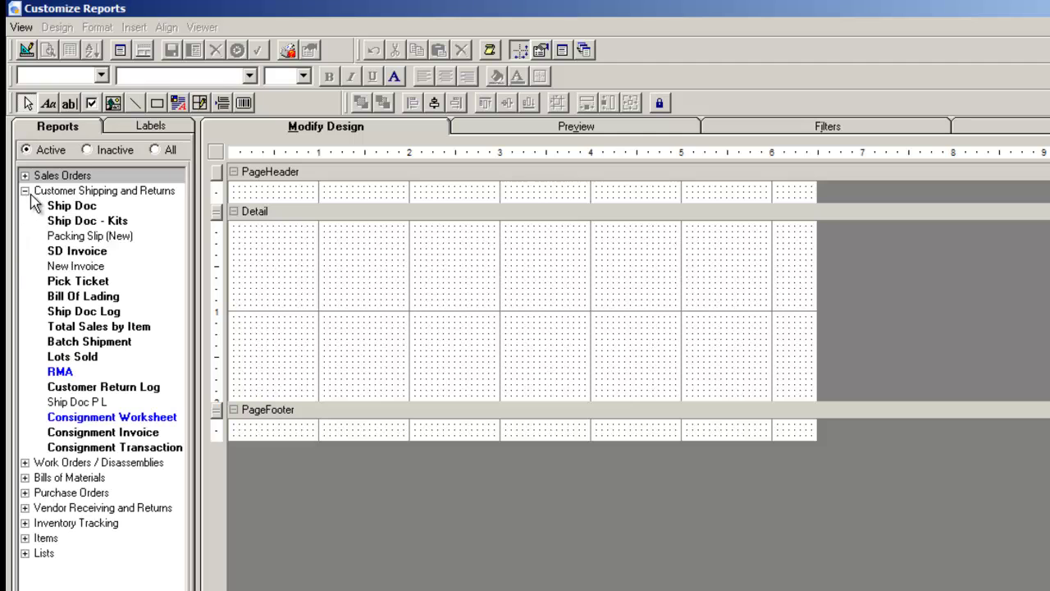
{"action": "left_click", "coordinate": [115, 222]}
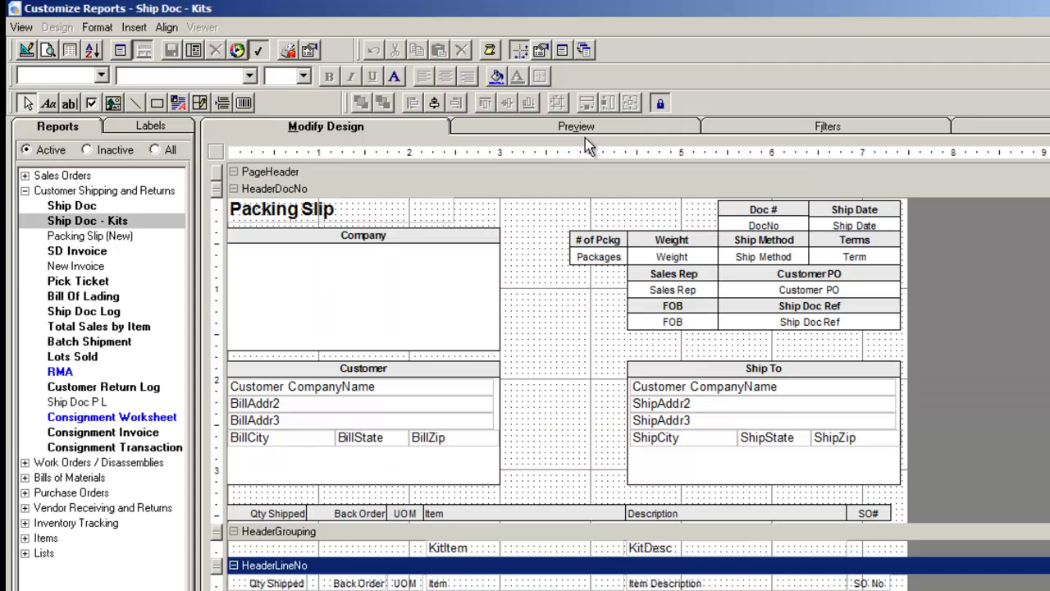
{"action": "left_click", "coordinate": [592, 129]}
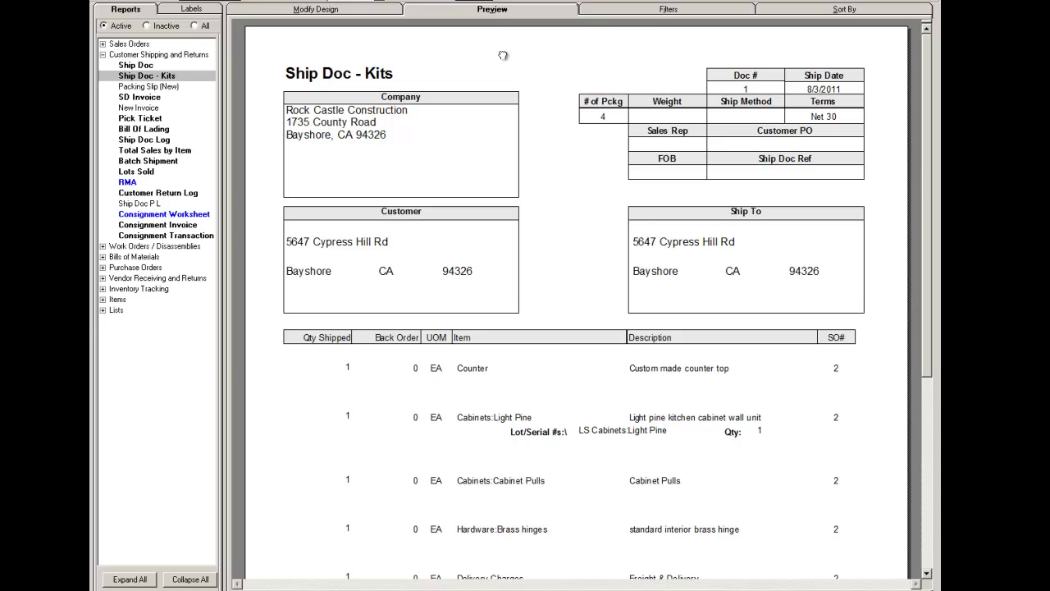
{"action": "left_click", "coordinate": [103, 268]}
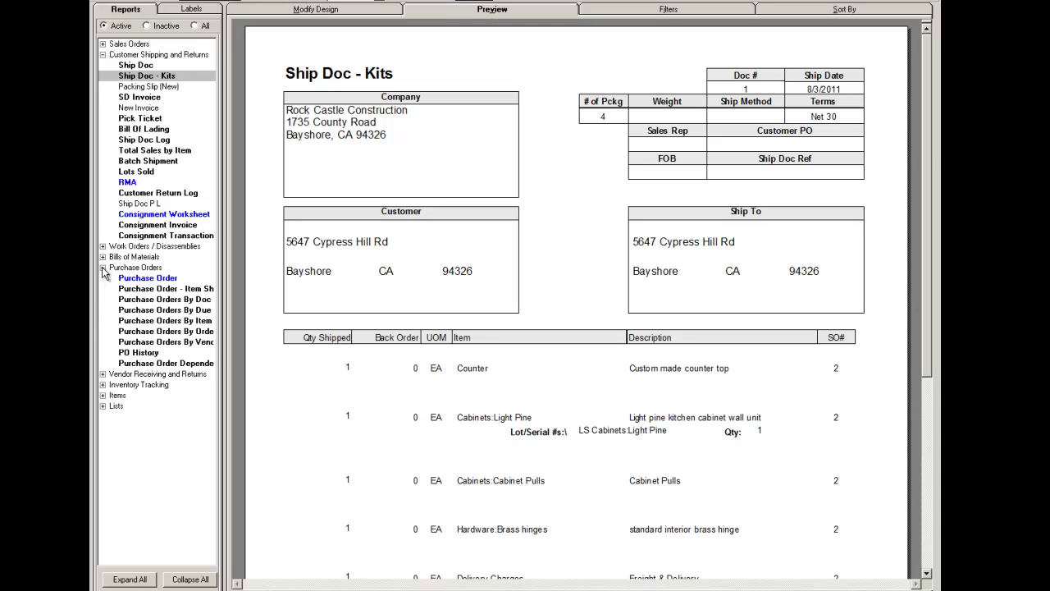
{"action": "left_click", "coordinate": [144, 278]}
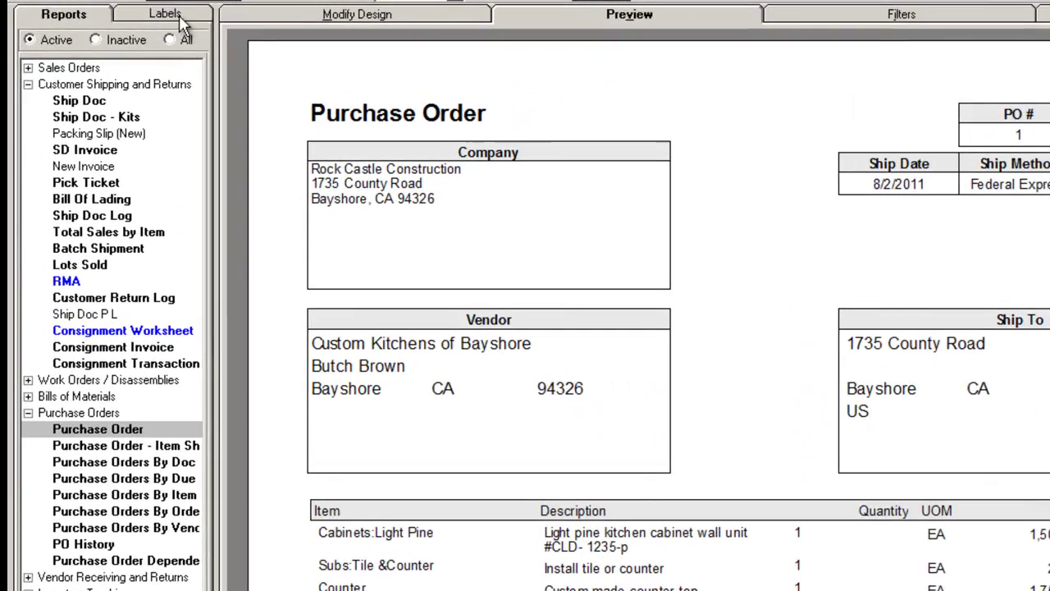
Preview the first Items Received label in the Receiving group of labels.
{"action": "left_click", "coordinate": [180, 16]}
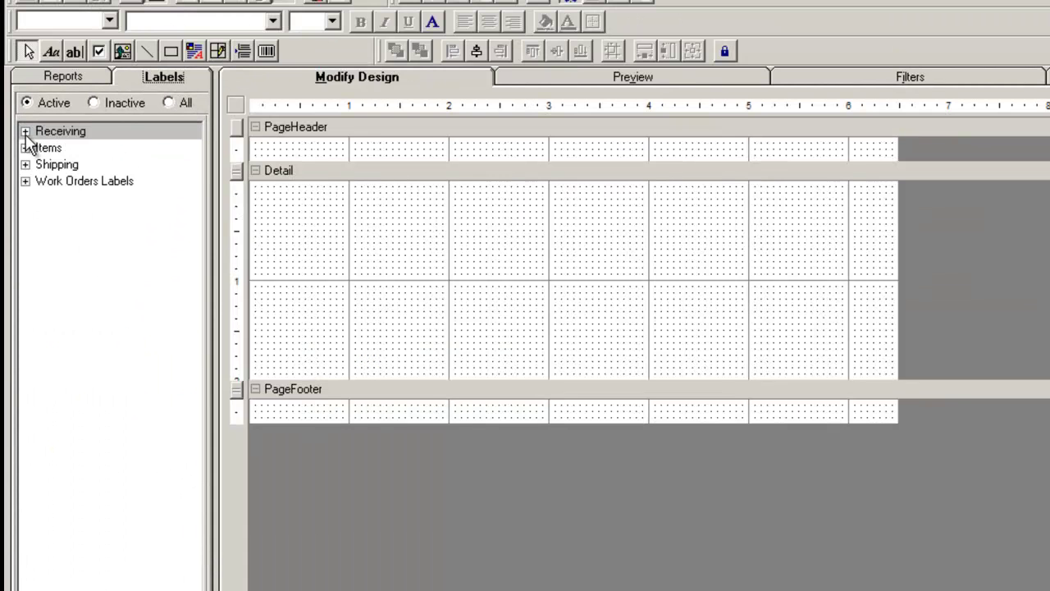
{"action": "left_click", "coordinate": [26, 133]}
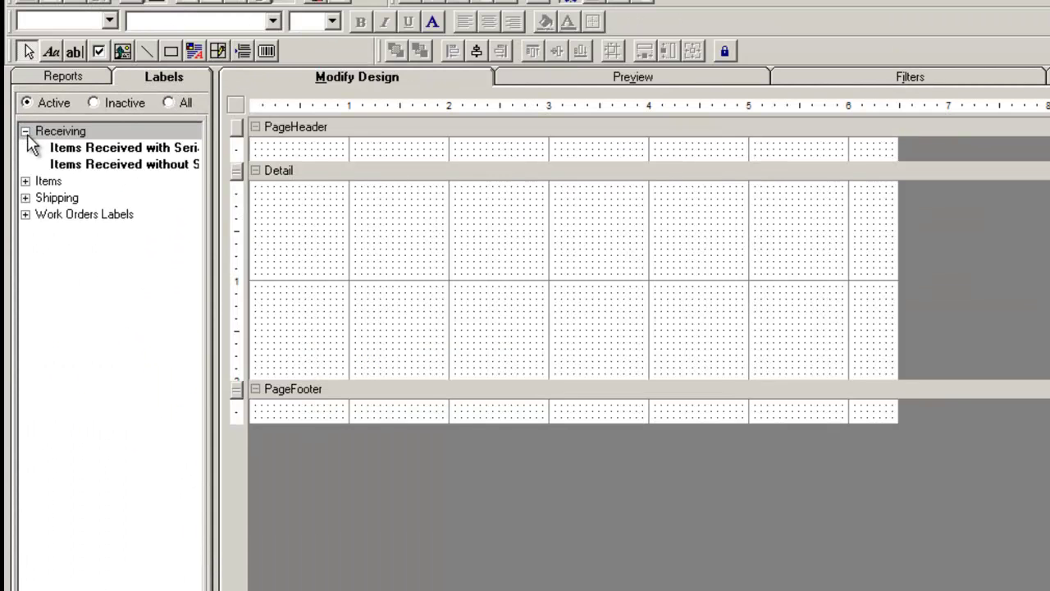
{"action": "left_click", "coordinate": [83, 151]}
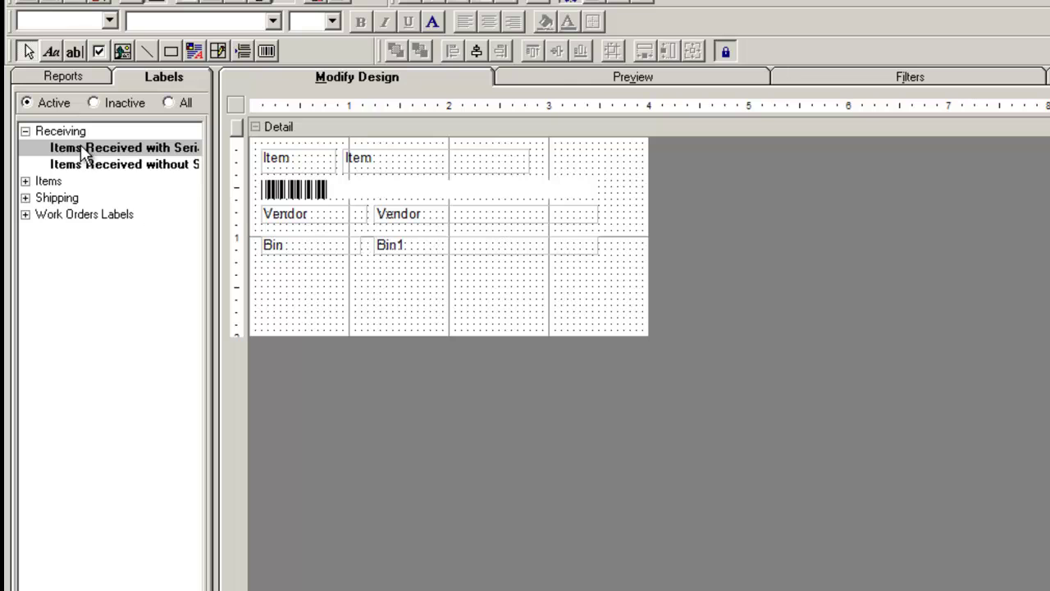
{"action": "left_click", "coordinate": [633, 76]}
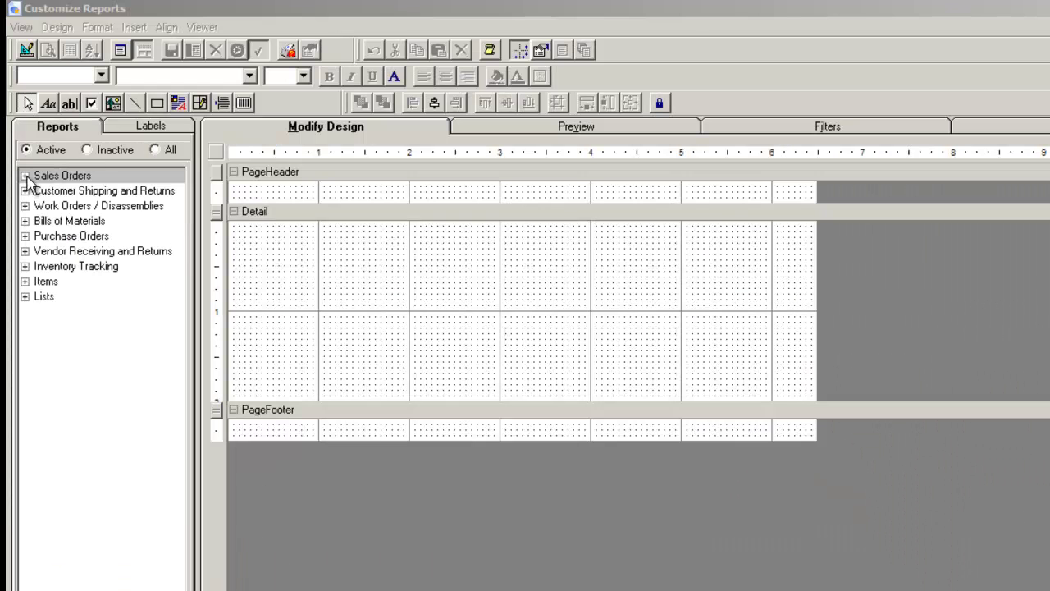
Preview the Quotes - Kits report in the Sales Orders group and select the Sales Order report.
{"action": "left_click", "coordinate": [25, 176]}
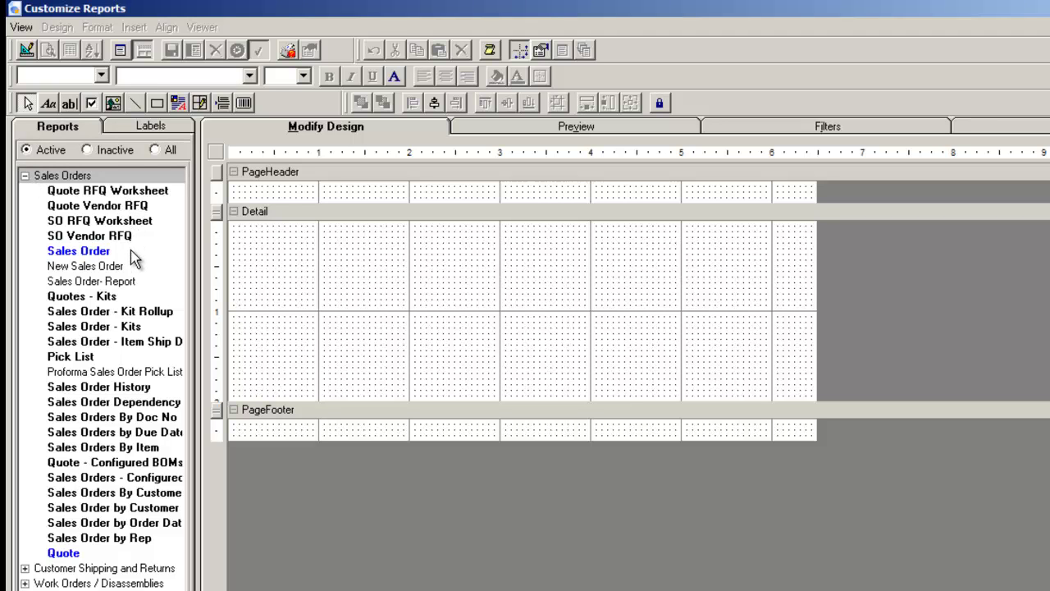
{"action": "left_click", "coordinate": [111, 300]}
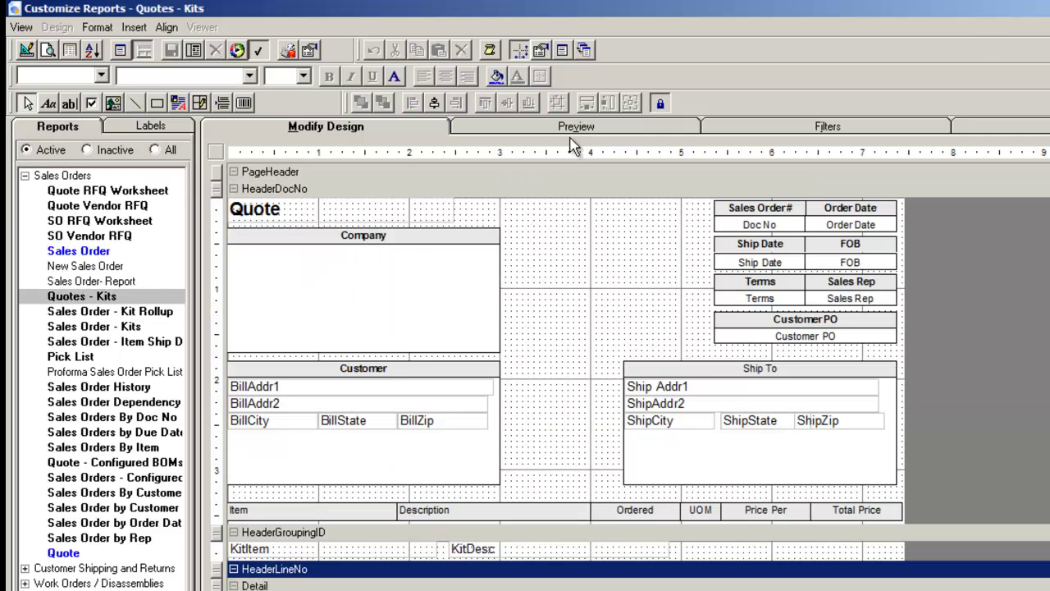
{"action": "left_click", "coordinate": [595, 127]}
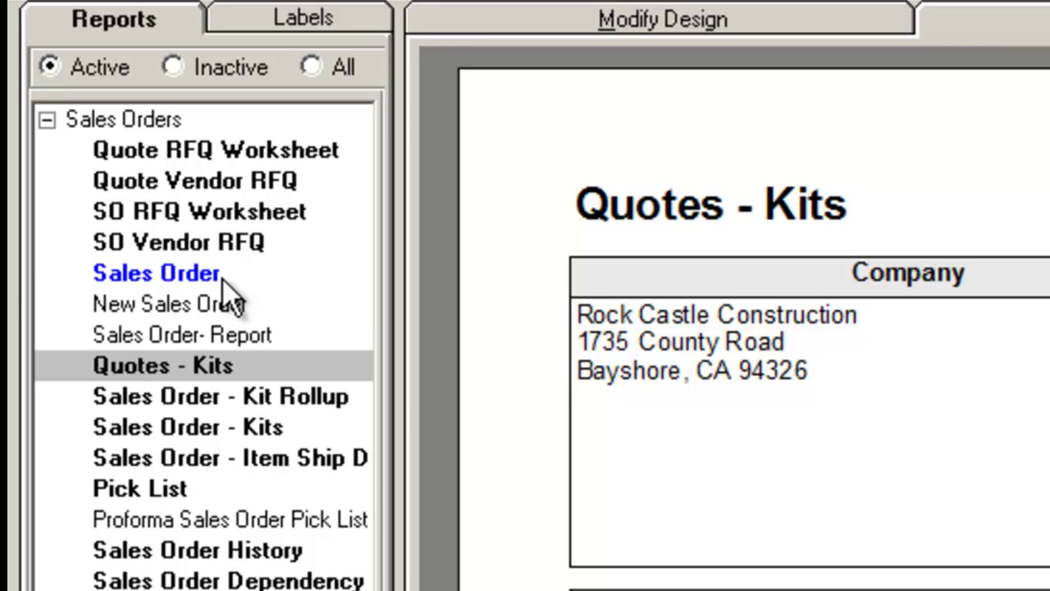
{"action": "left_click", "coordinate": [222, 279]}
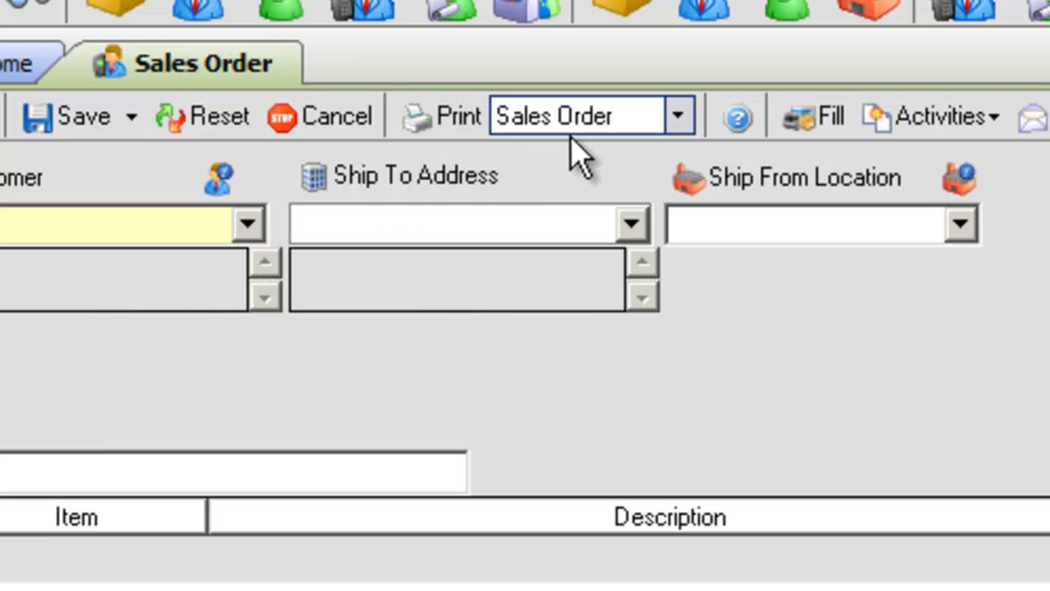
Look through the print templates available on the sales order form and choose Sales Order.
{"action": "left_click", "coordinate": [679, 116]}
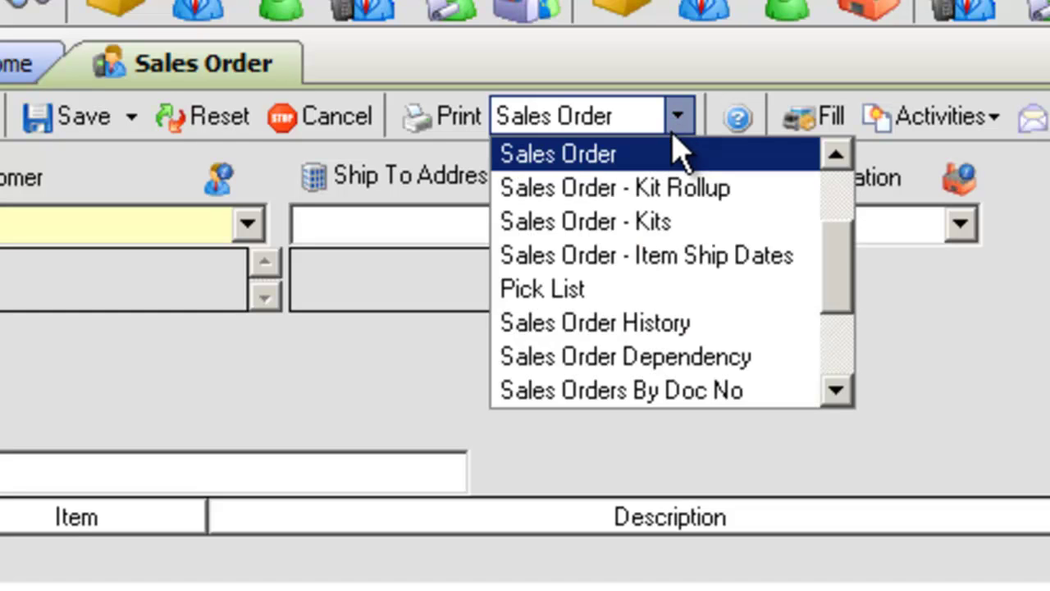
{"action": "left_click", "coordinate": [654, 152]}
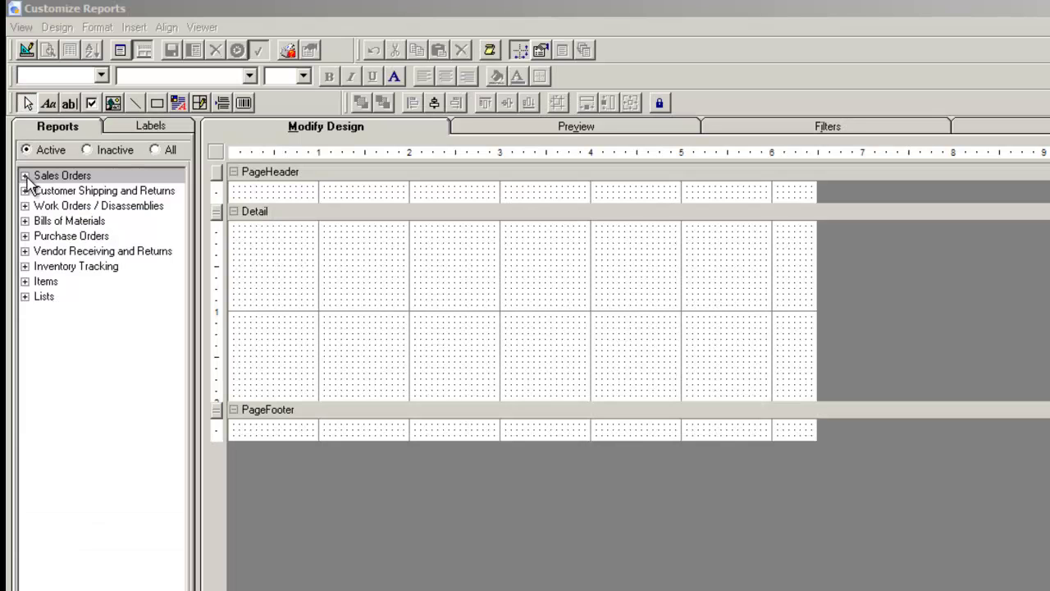
Open the standard Sales Order report in the report designer and preview it.
{"action": "left_click", "coordinate": [26, 176]}
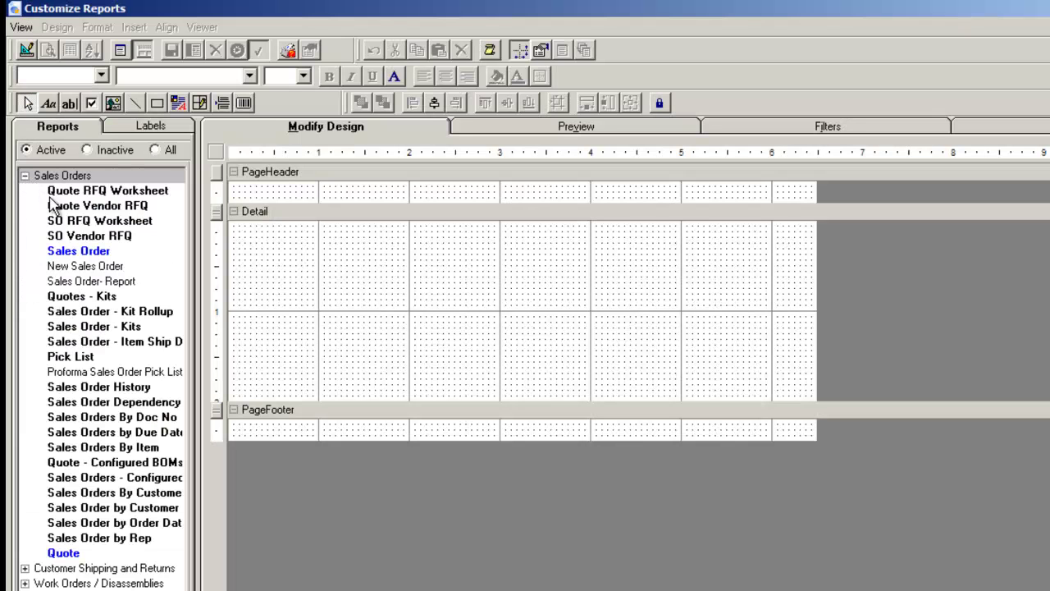
{"action": "left_click", "coordinate": [109, 254]}
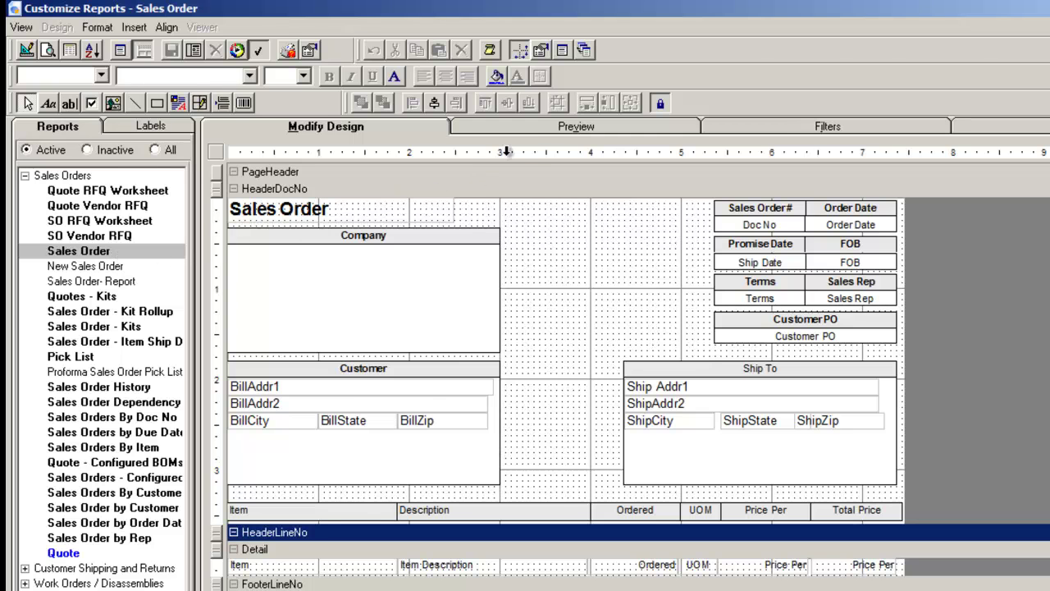
{"action": "left_click", "coordinate": [544, 130]}
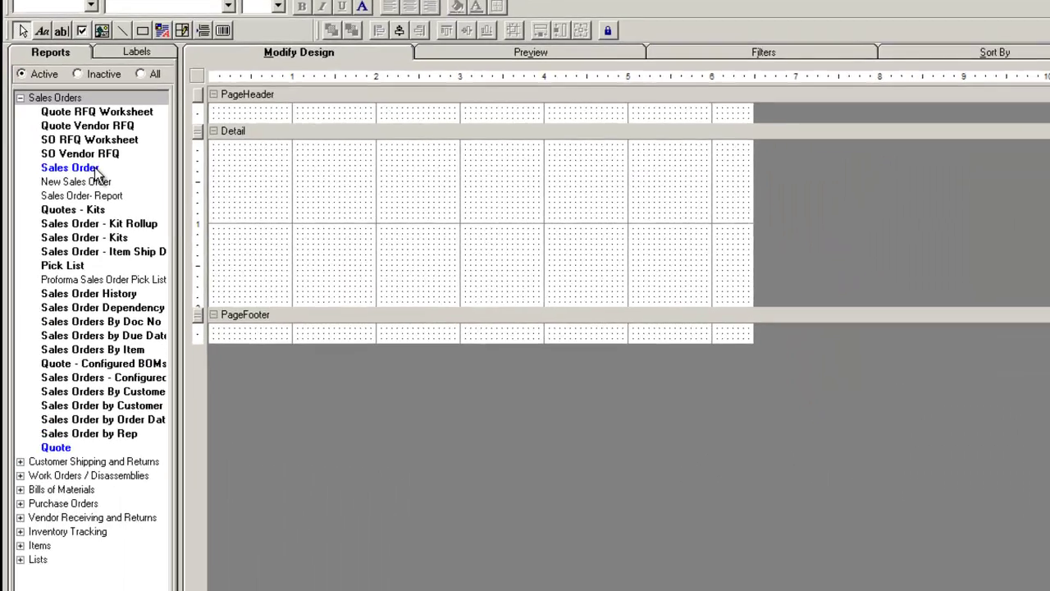
Copy the Sales Order report and title the copy My Sales Order.
{"action": "left_click", "coordinate": [109, 253]}
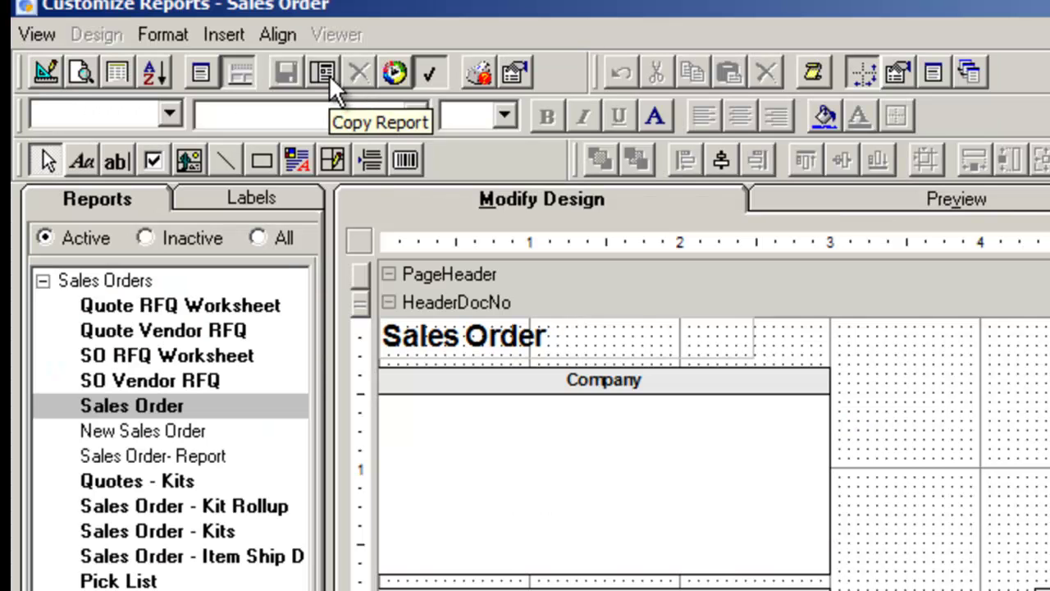
{"action": "left_click", "coordinate": [37, 34]}
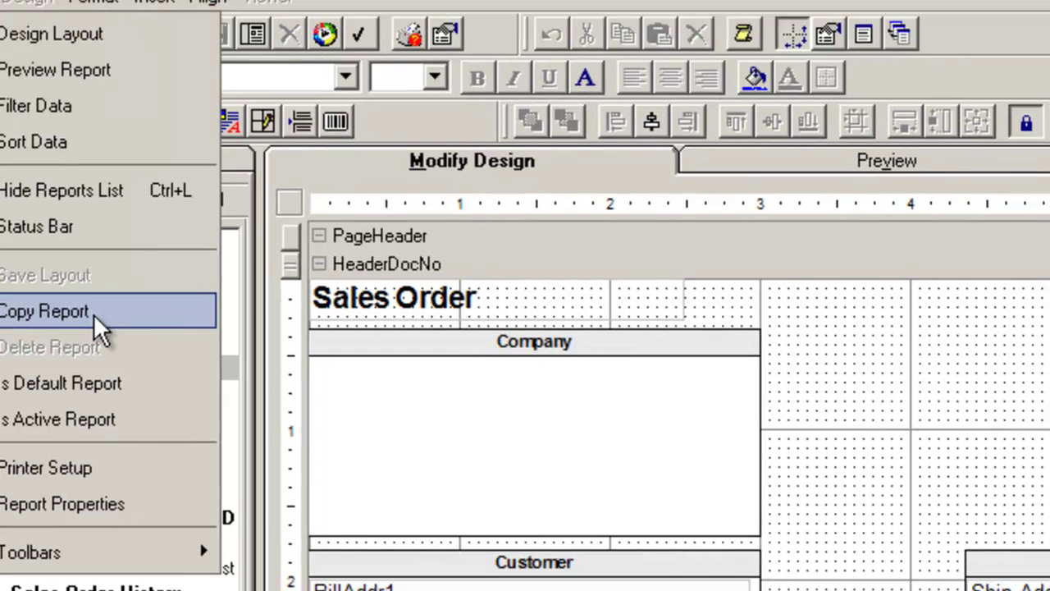
{"action": "left_click", "coordinate": [163, 352]}
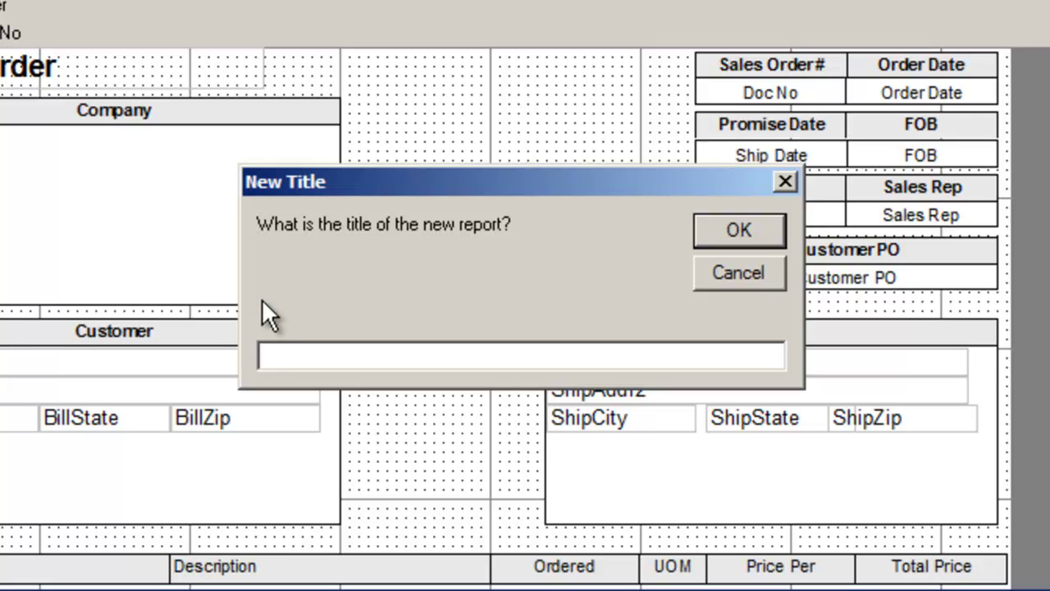
{"action": "type", "text": "My Sale"}
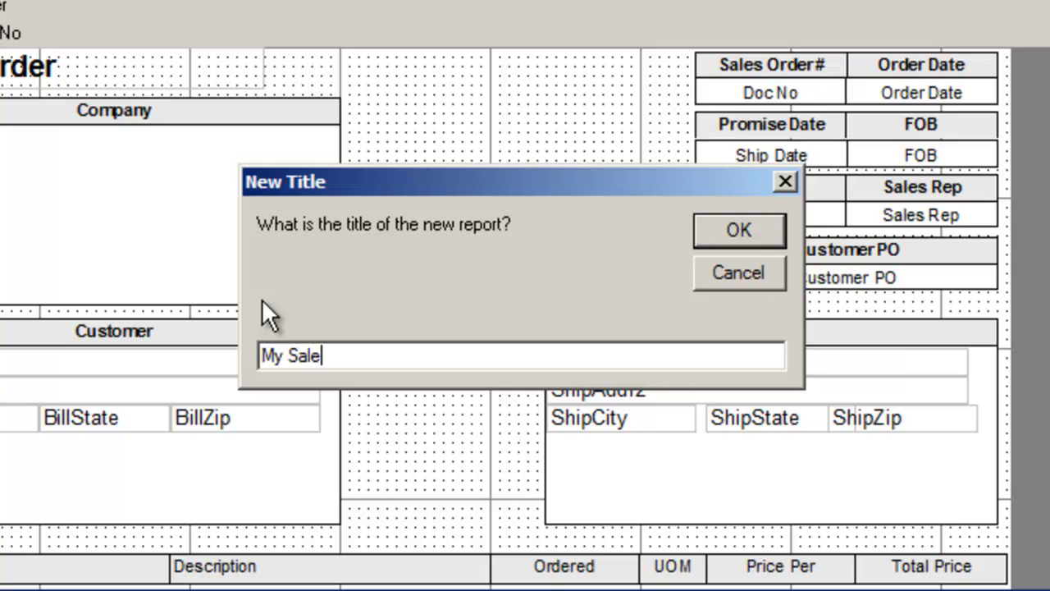
{"action": "type", "text": "s Order"}
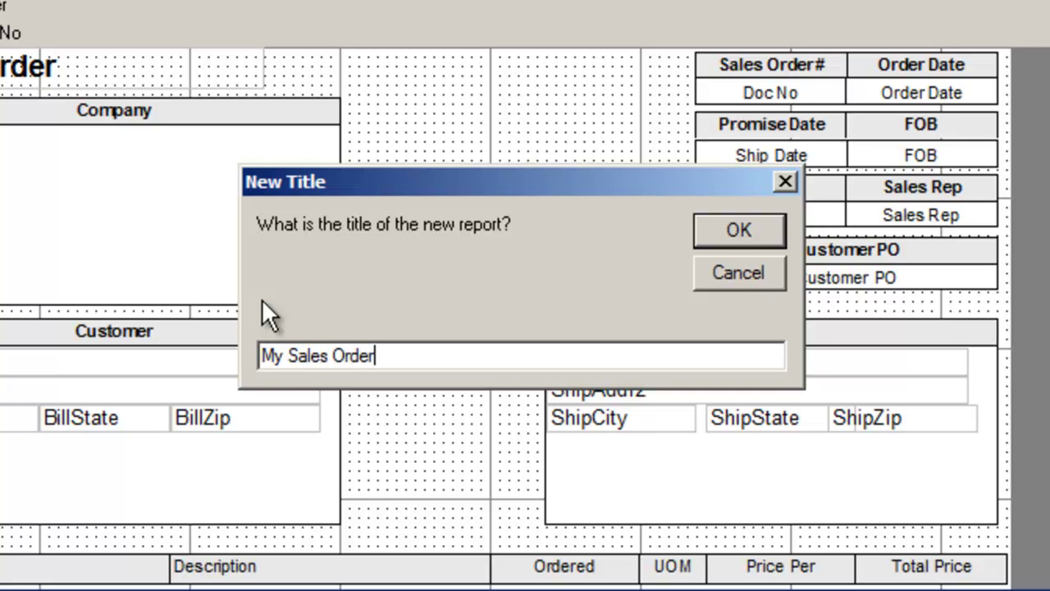
{"action": "left_click", "coordinate": [726, 230]}
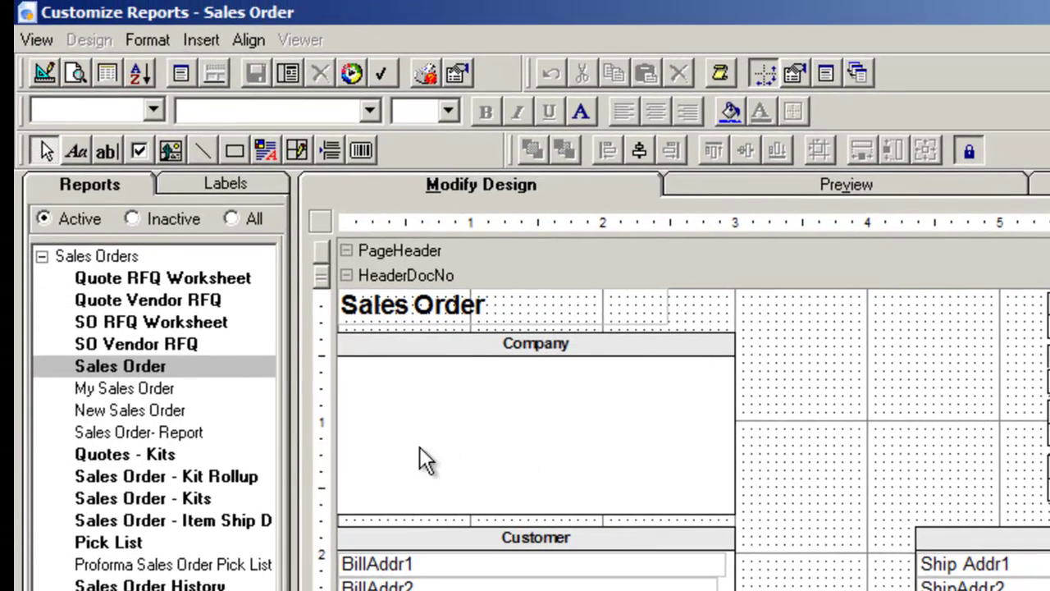
Make My Sales Order the default report of the Sales Orders group and switch to the New Sales Order report.
{"action": "left_click", "coordinate": [178, 389]}
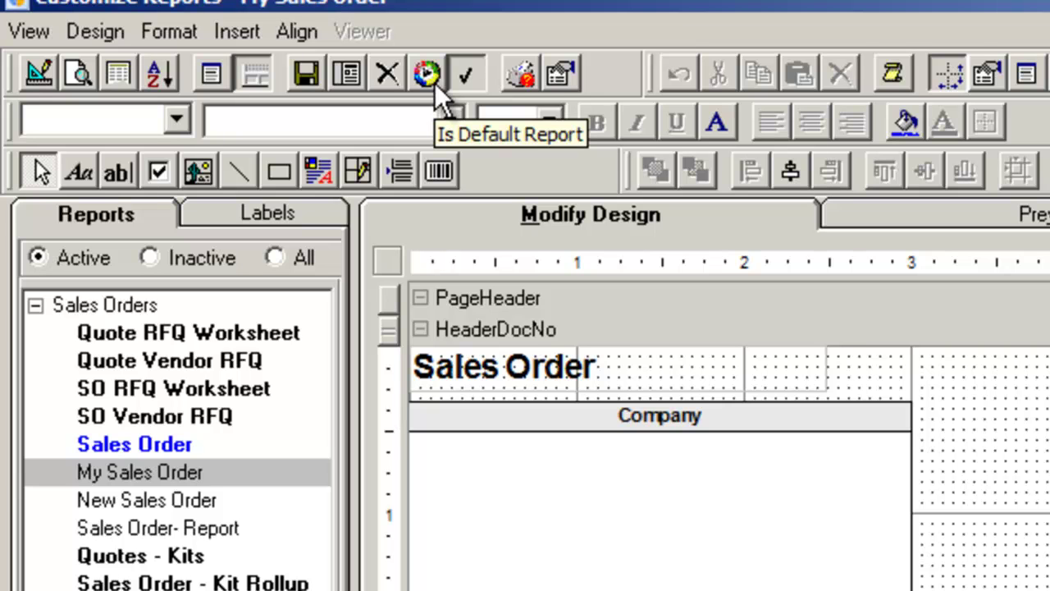
{"action": "left_click", "coordinate": [435, 82]}
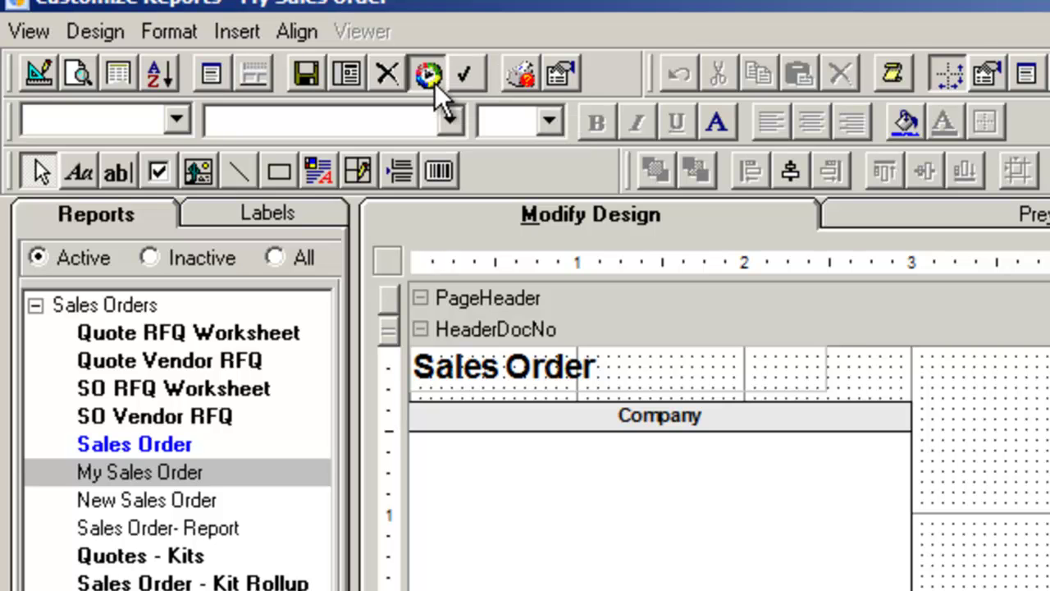
{"action": "left_click", "coordinate": [199, 503]}
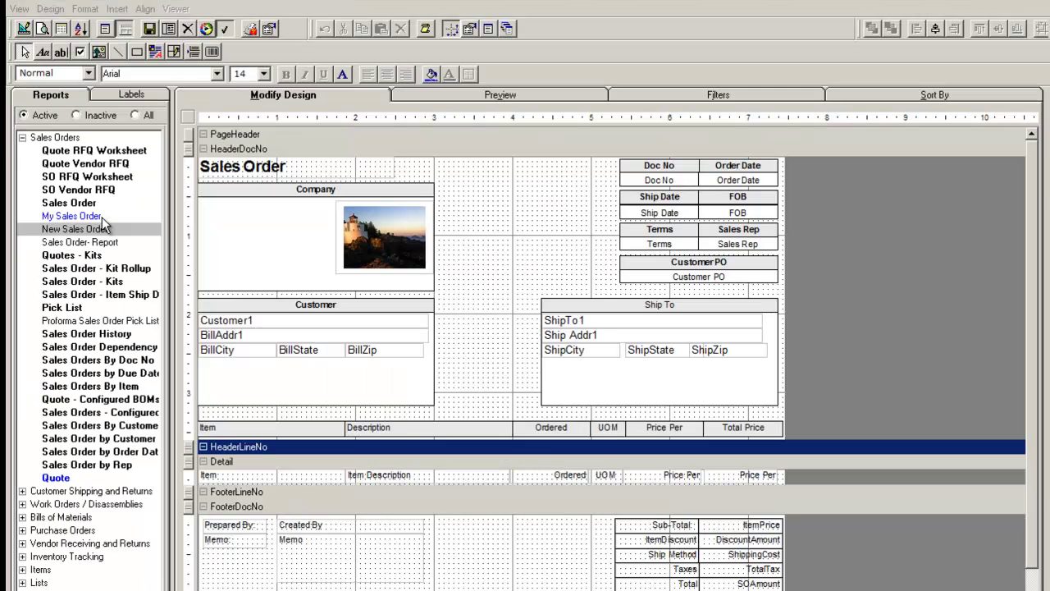
Open the My Sales Order report, preview it and return to its design layout.
{"action": "left_click", "coordinate": [102, 217]}
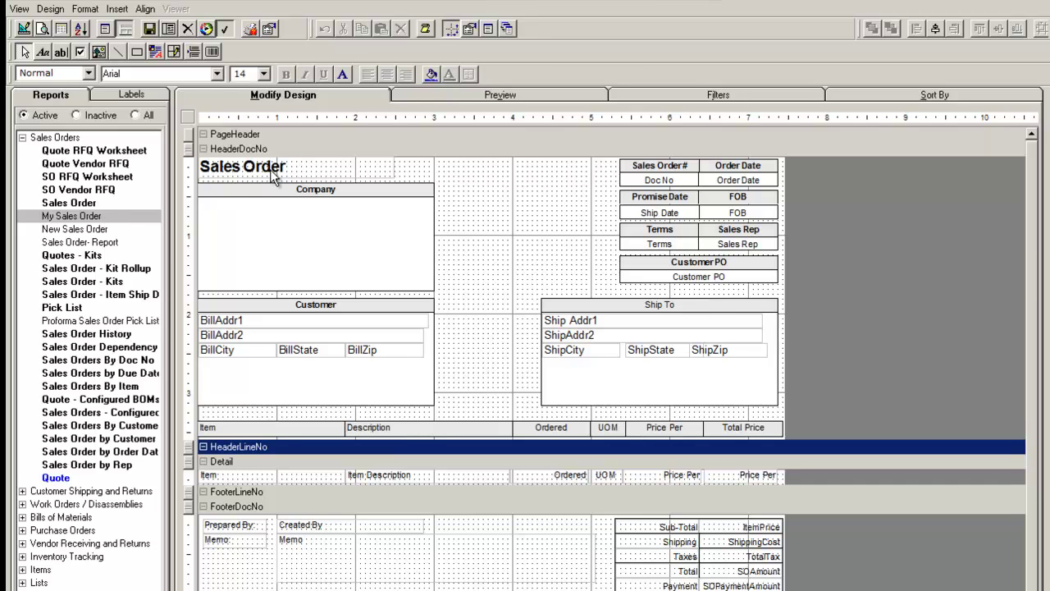
{"action": "left_click", "coordinate": [496, 96]}
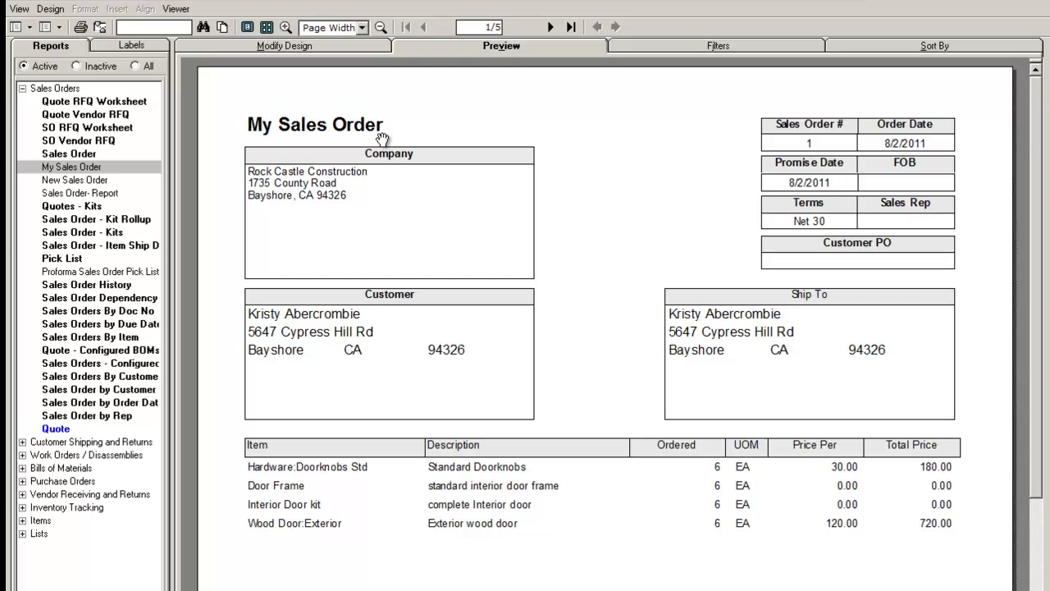
{"action": "left_click", "coordinate": [332, 46]}
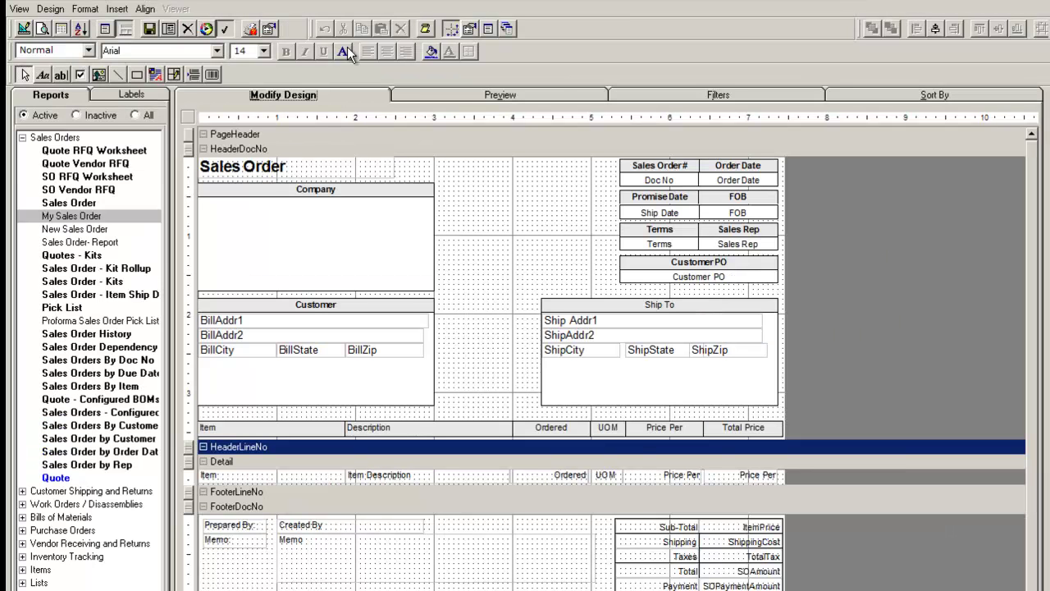
Change the Name property of the Sales Order title label to ReportTitle1 and preview the report.
{"action": "left_click", "coordinate": [292, 168]}
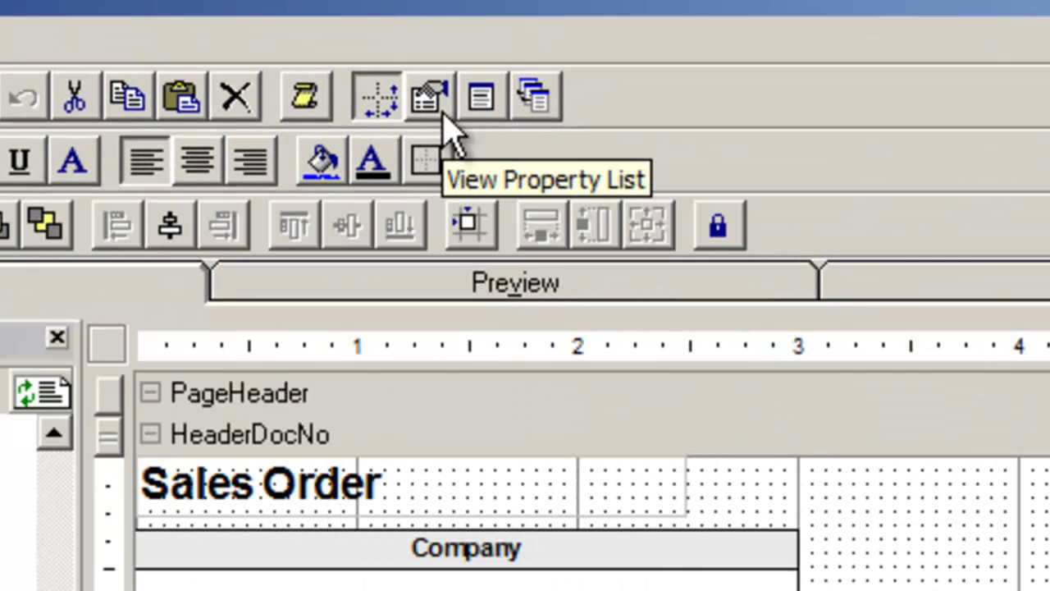
{"action": "left_click", "coordinate": [444, 116]}
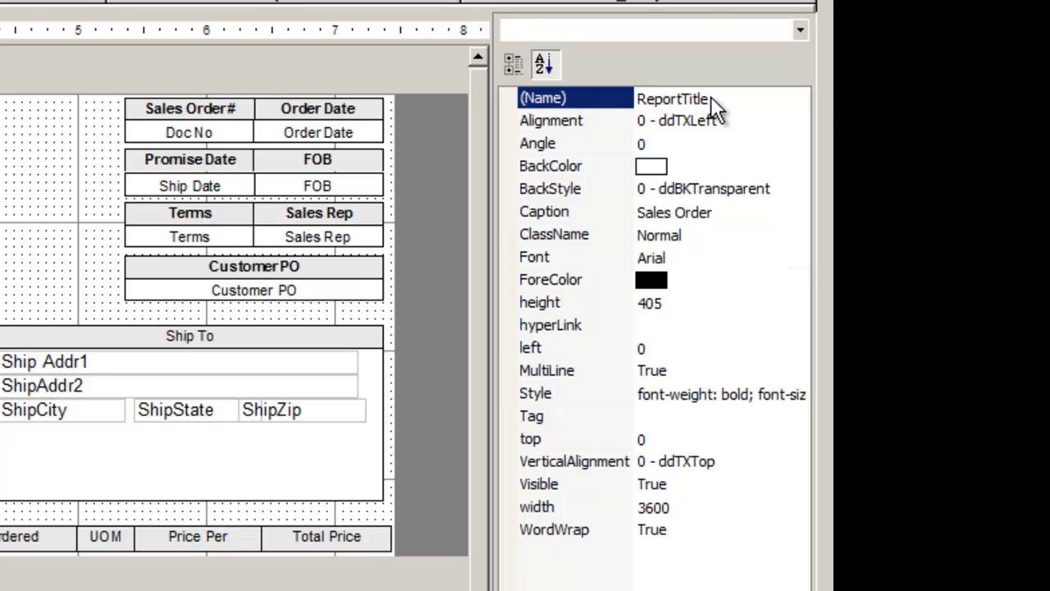
{"action": "type", "text": "1"}
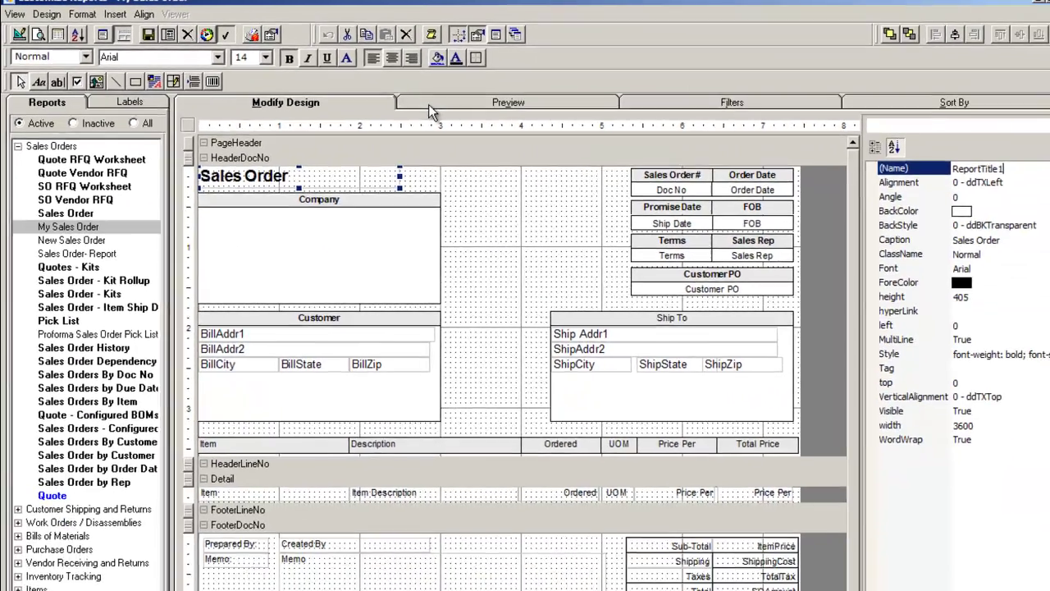
{"action": "left_click", "coordinate": [686, 167]}
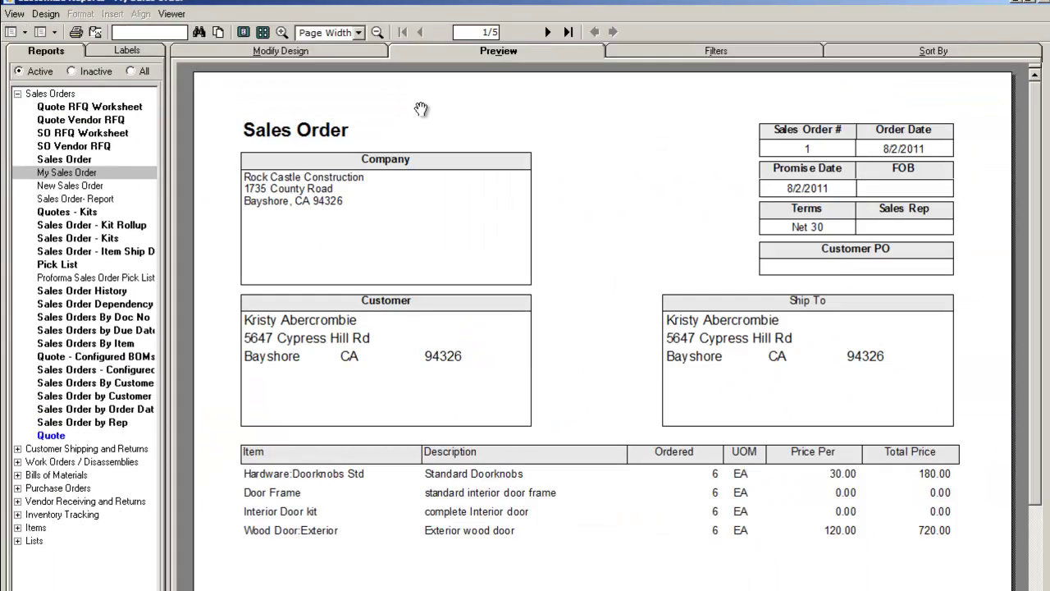
{"action": "double_click", "coordinate": [372, 138]}
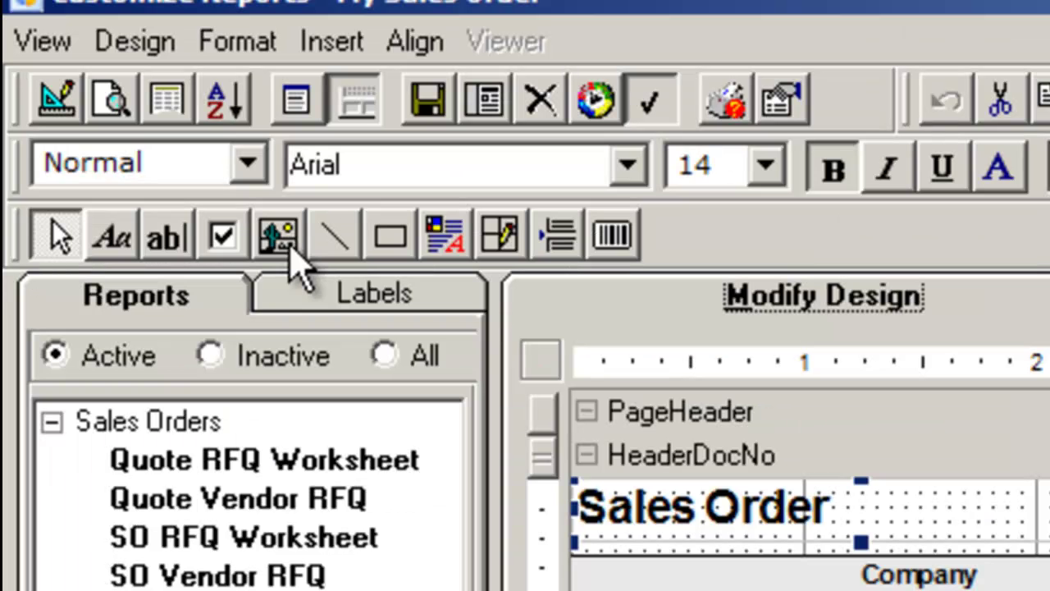
Insert an image about 1530 wide and 1260 high in the Company box and load the lighthouse sample picture into it.
{"action": "left_click", "coordinate": [279, 236]}
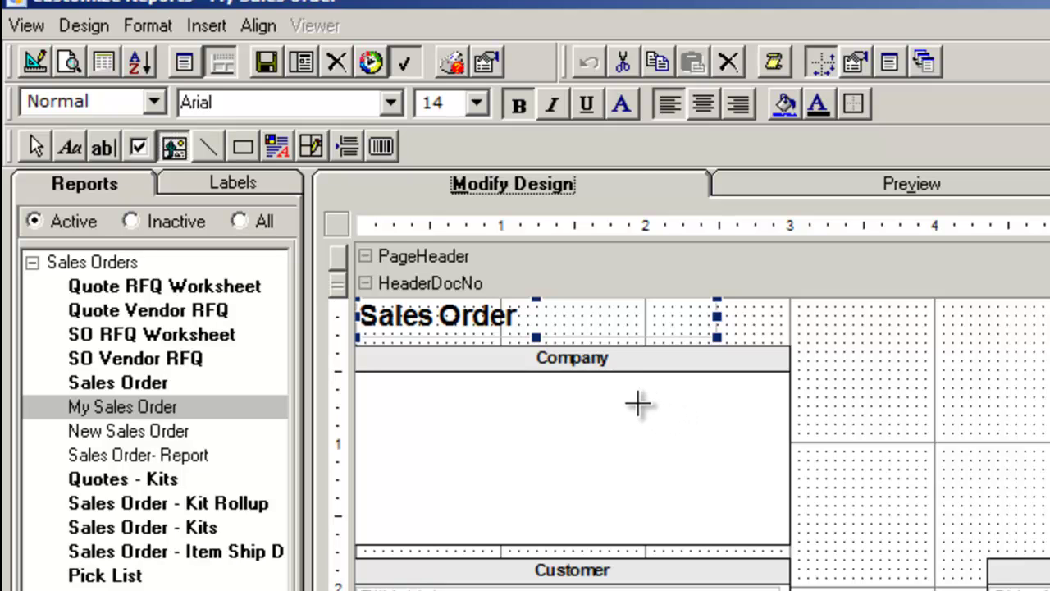
{"action": "left_click_drag", "start_coordinate": [628, 408], "coordinate": [776, 530]}
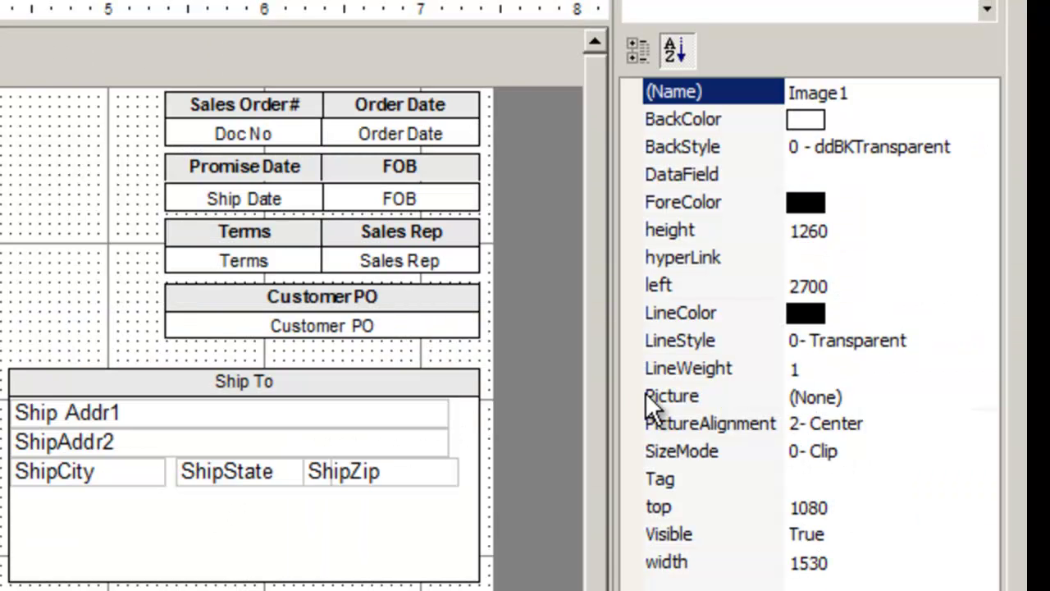
{"action": "left_click", "coordinate": [648, 396]}
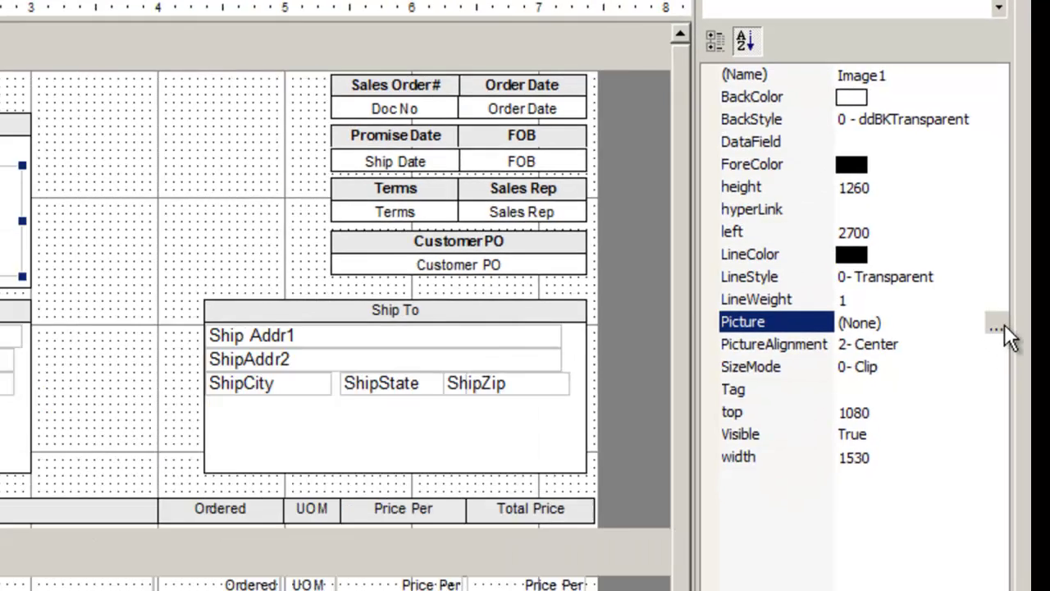
{"action": "left_click", "coordinate": [995, 328]}
{"action": "left_click_drag", "start_coordinate": [576, 324], "coordinate": [575, 356]}
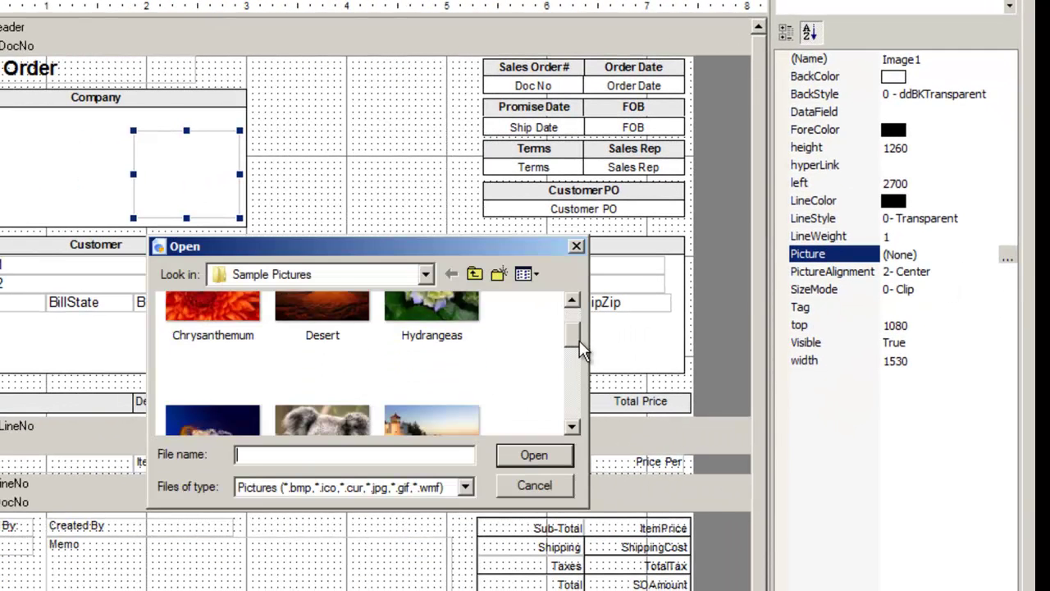
{"action": "double_click", "coordinate": [445, 356]}
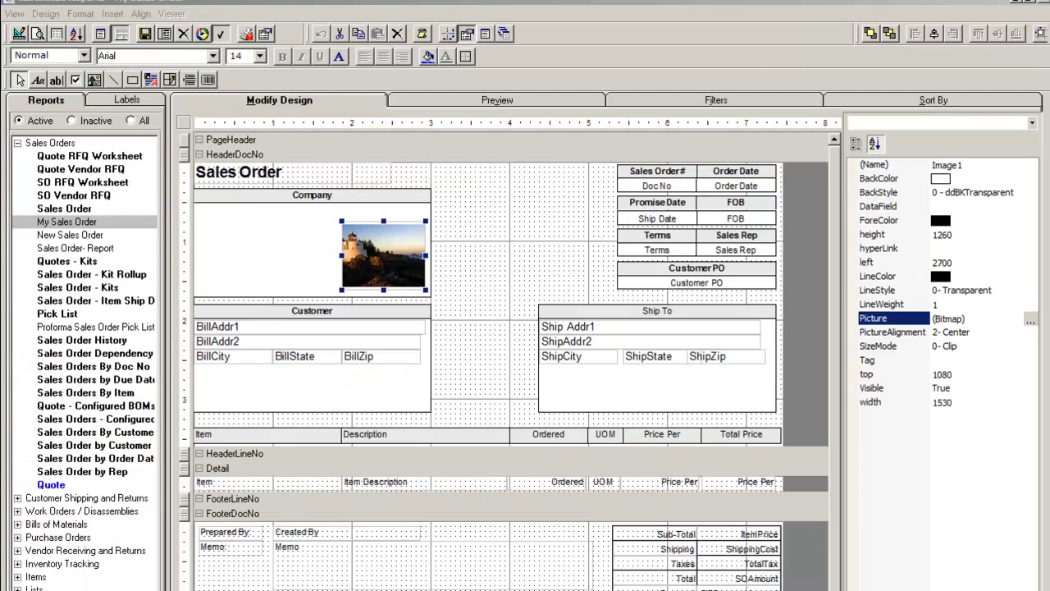
Set the lighthouse image's SizeMode to 2- Zoom and enlarge its frame slightly from the upper-left corner.
{"action": "left_click", "coordinate": [989, 346]}
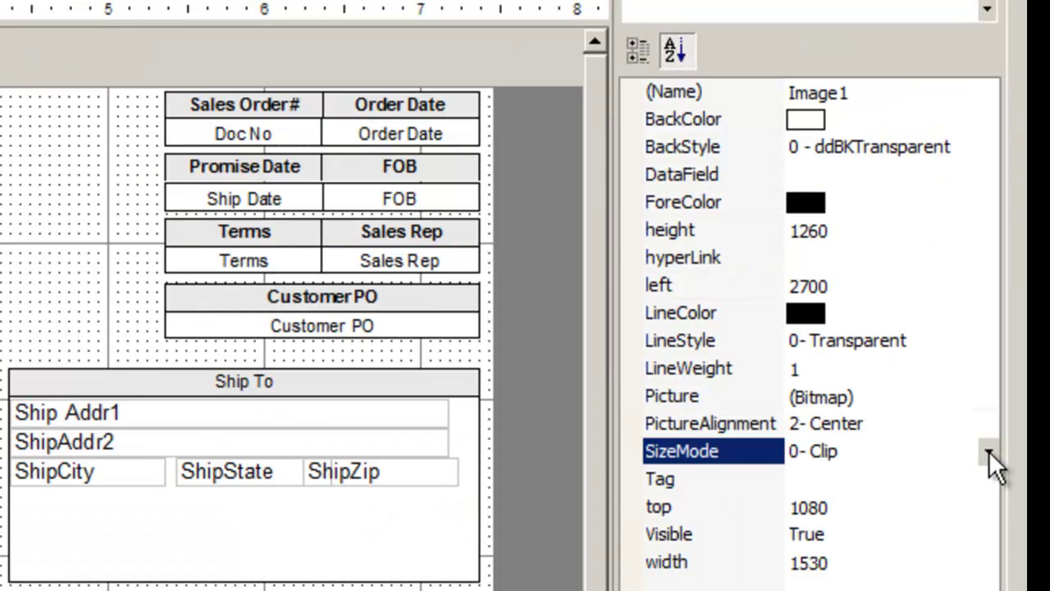
{"action": "left_click", "coordinate": [989, 454]}
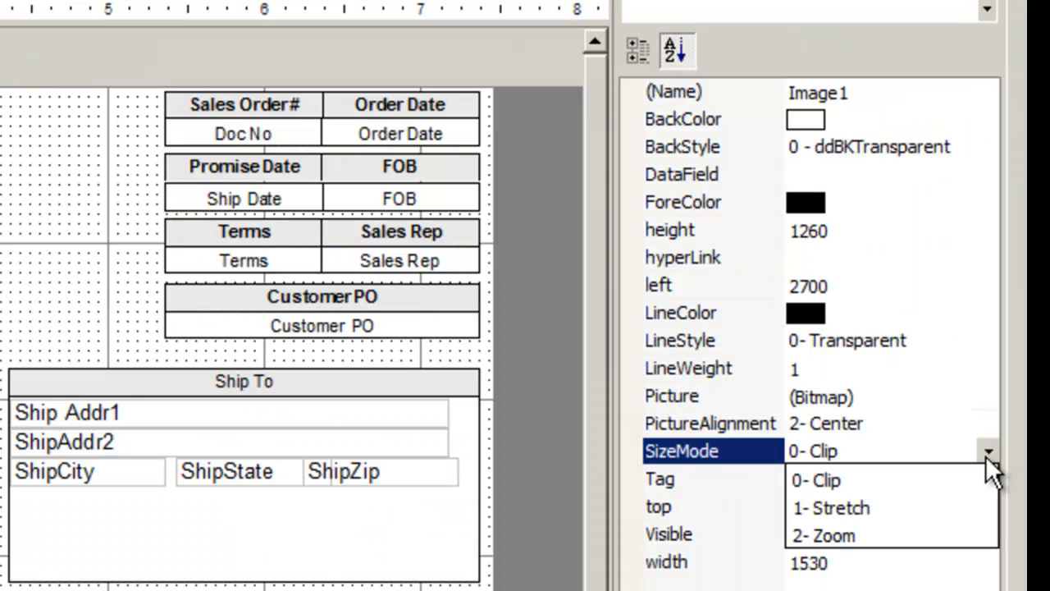
{"action": "left_click", "coordinate": [950, 534]}
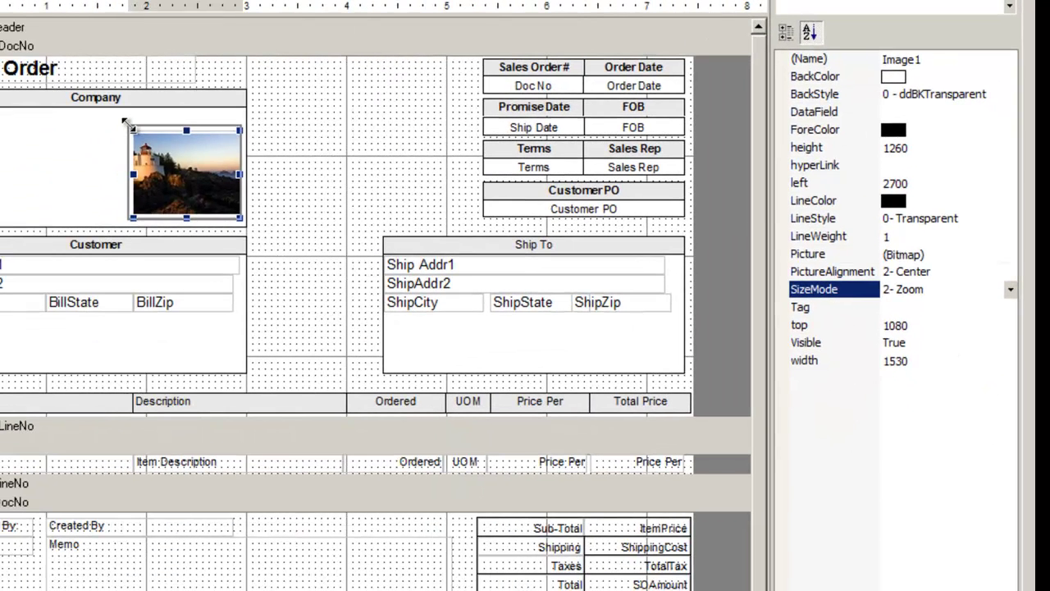
{"action": "left_click_drag", "start_coordinate": [128, 125], "coordinate": [123, 120]}
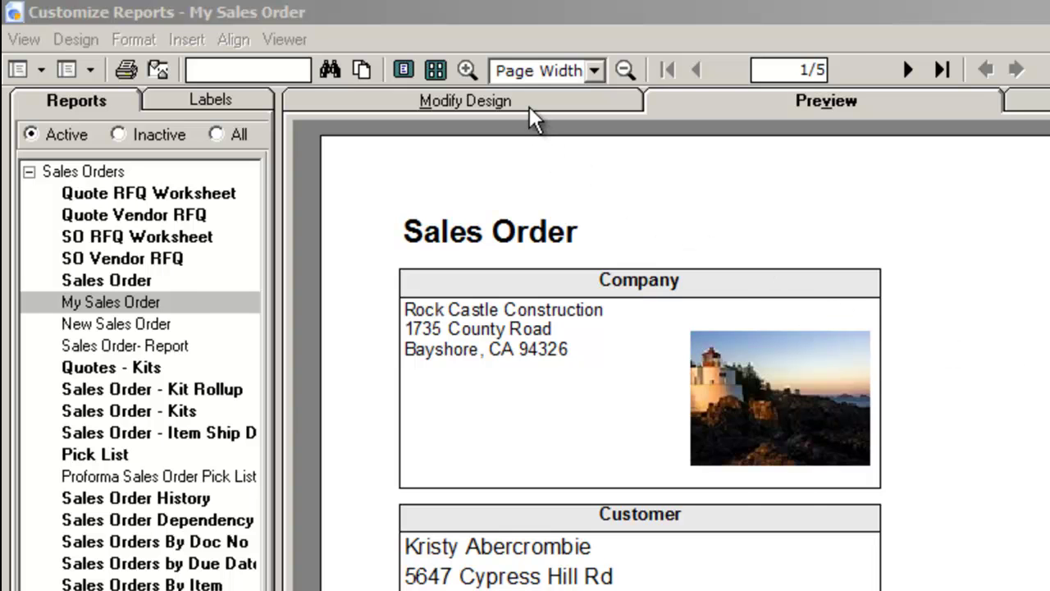
{"action": "left_click", "coordinate": [525, 99]}
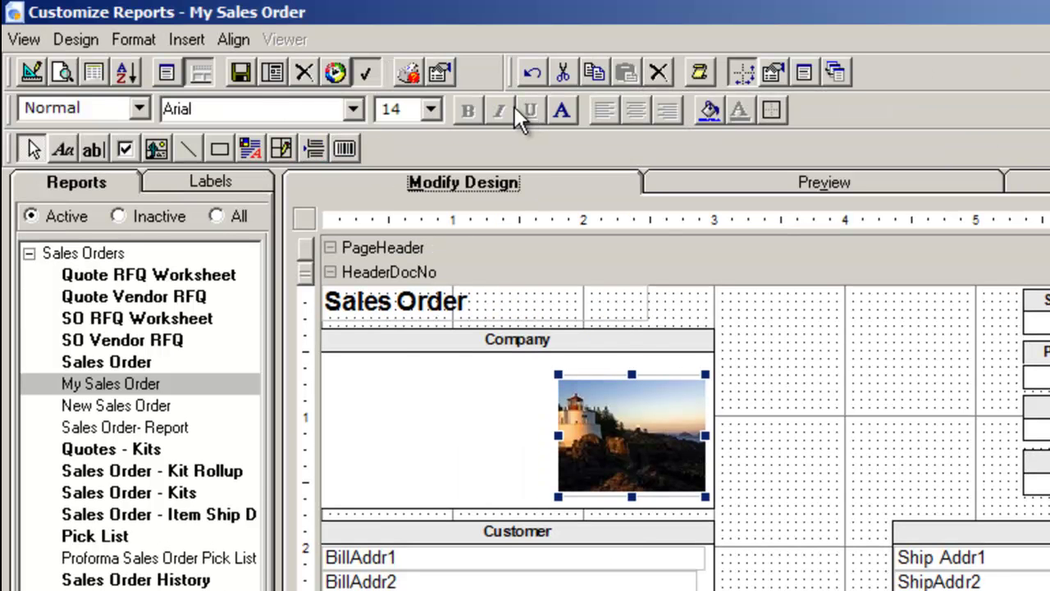
Add a label about 3960 wide and 630 high below the memo in FooterDocNo, with the caption "Thank you for your order!".
{"action": "left_click", "coordinate": [68, 153]}
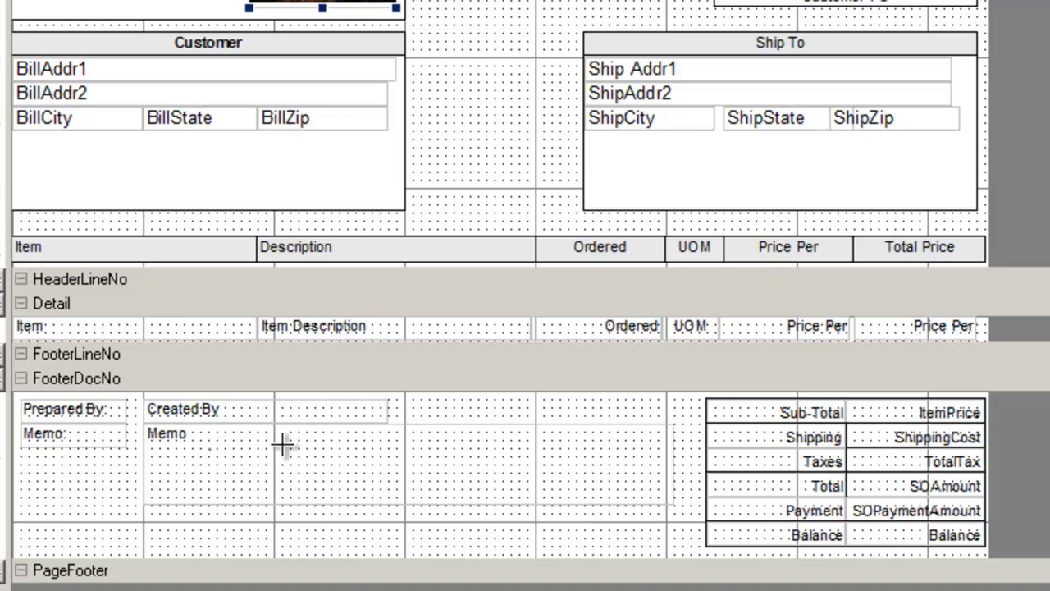
{"action": "left_click_drag", "start_coordinate": [209, 452], "coordinate": [569, 508]}
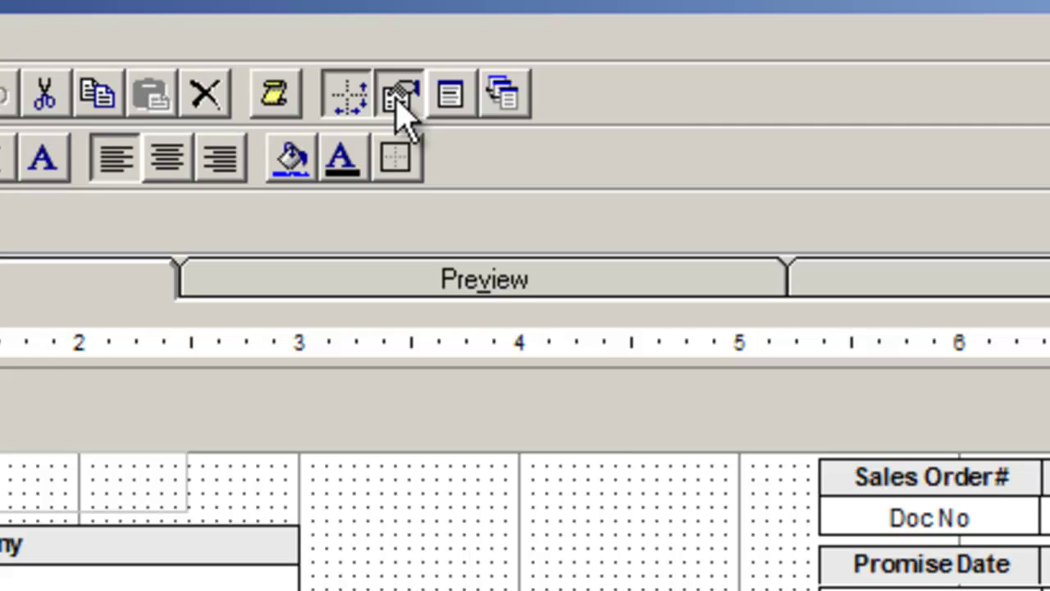
{"action": "left_click", "coordinate": [399, 97]}
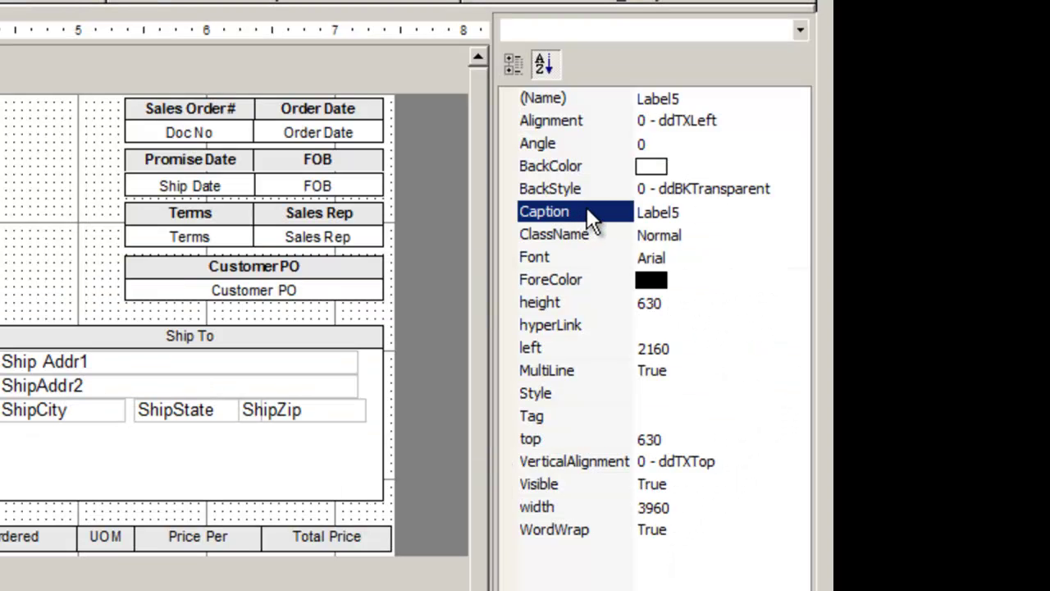
{"action": "double_click", "coordinate": [681, 211]}
{"action": "type", "text": "Thank you for your o"}
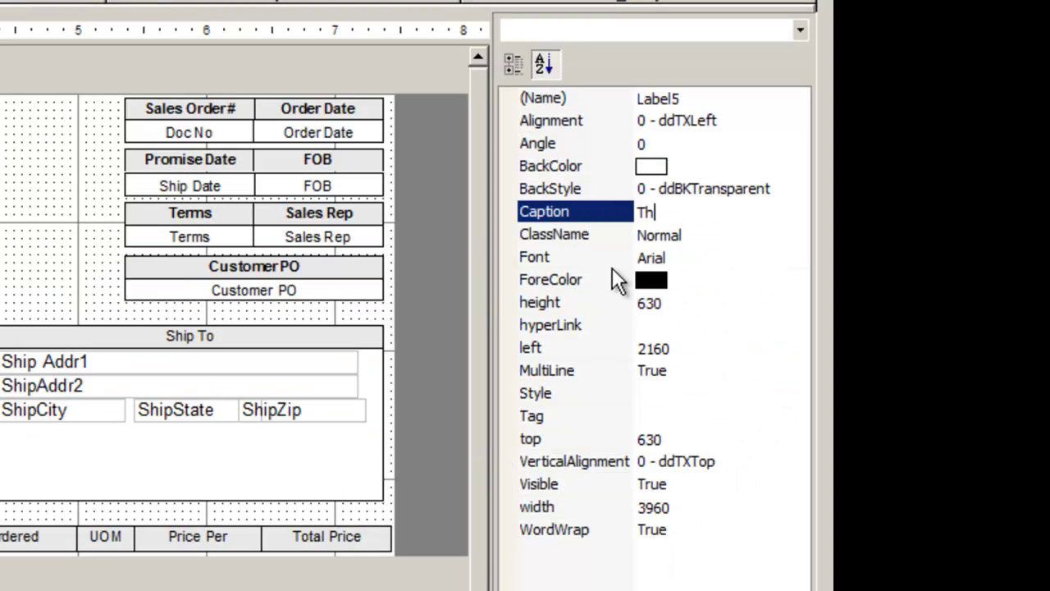
{"action": "type", "text": "rder!"}
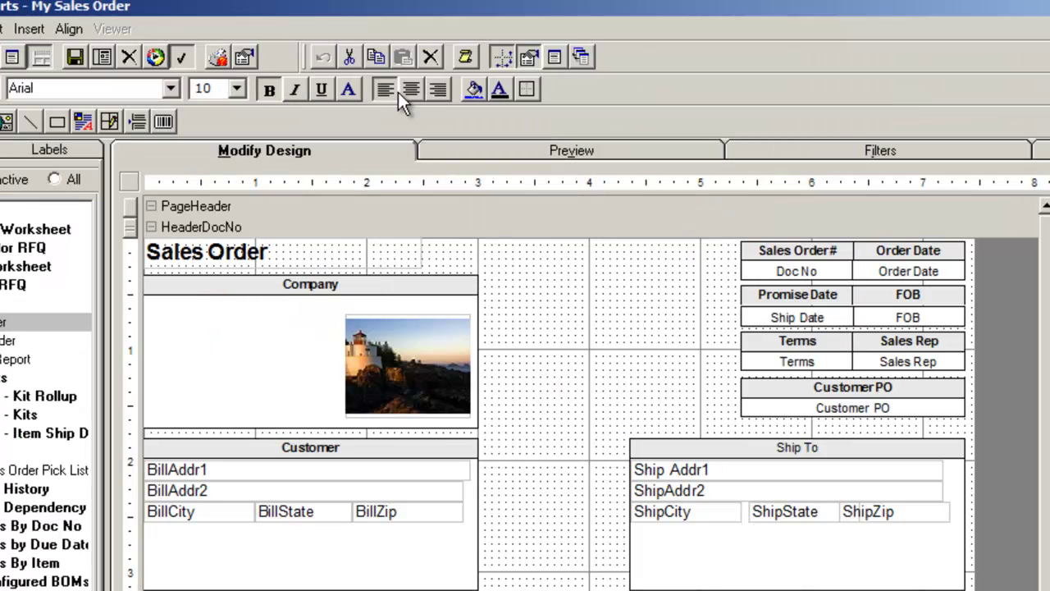
Format the thank-you label as bold, centered 12-point text and preview the report down to its footer.
{"action": "left_click", "coordinate": [411, 92]}
{"action": "left_click", "coordinate": [236, 89]}
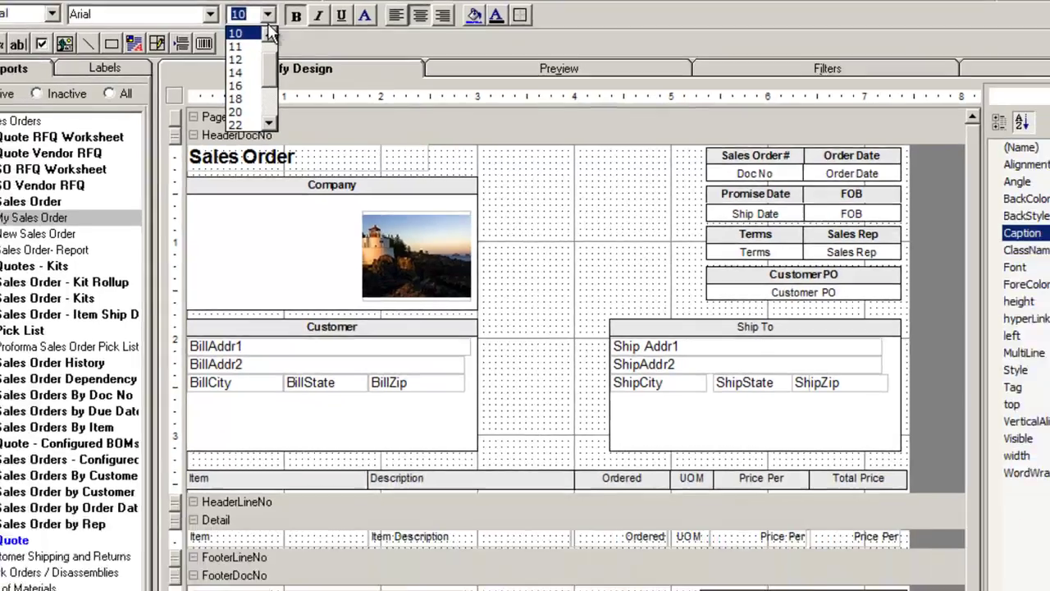
{"action": "left_click", "coordinate": [242, 72]}
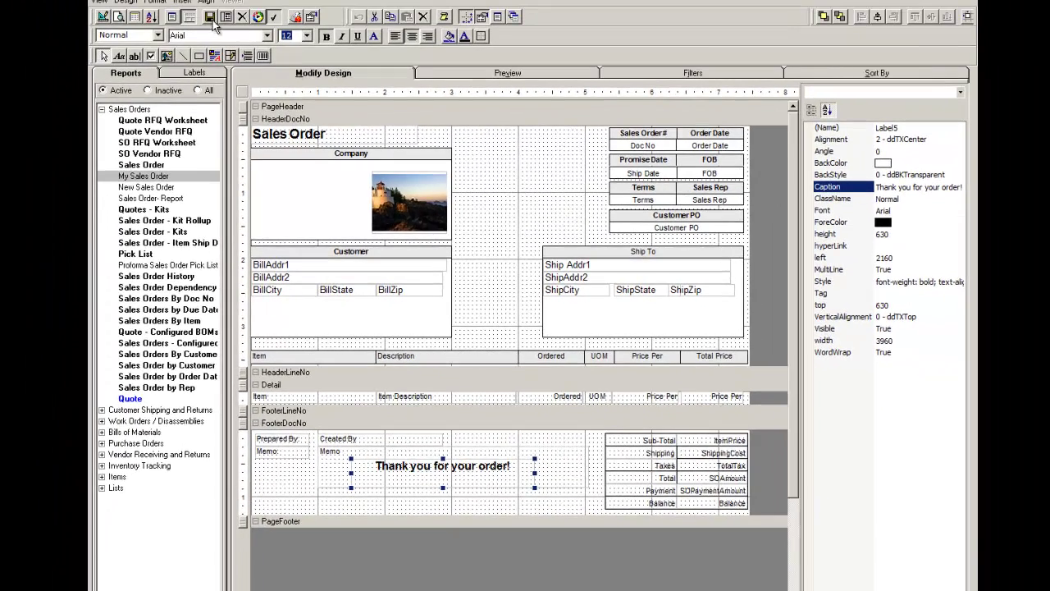
{"action": "left_click", "coordinate": [443, 76]}
{"action": "scroll", "coordinate": [958, 250], "scroll_direction": "down", "scroll_amount": 3}
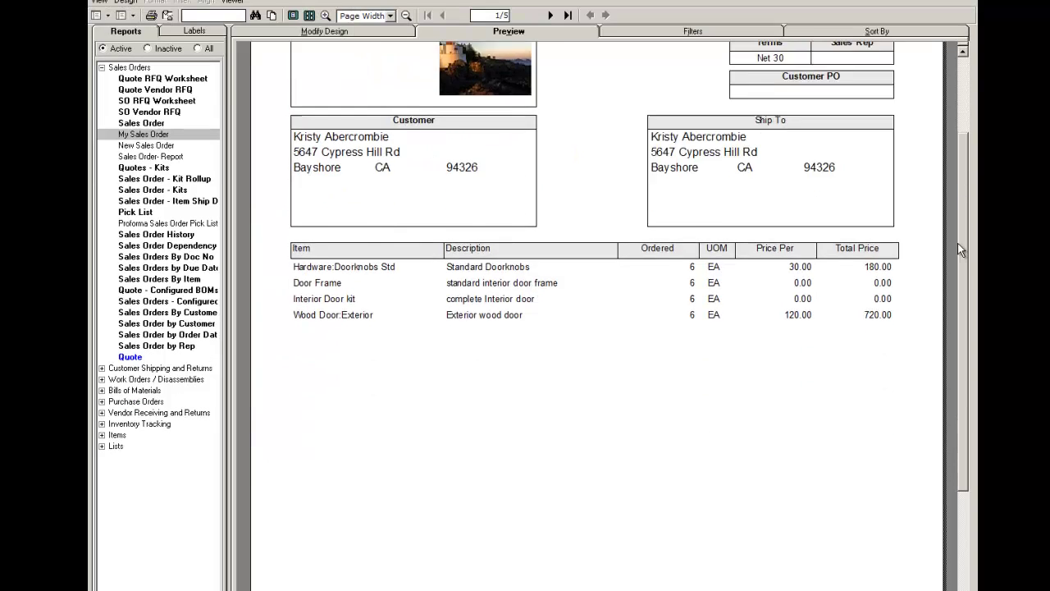
{"action": "left_click_drag", "start_coordinate": [957, 243], "coordinate": [965, 361]}
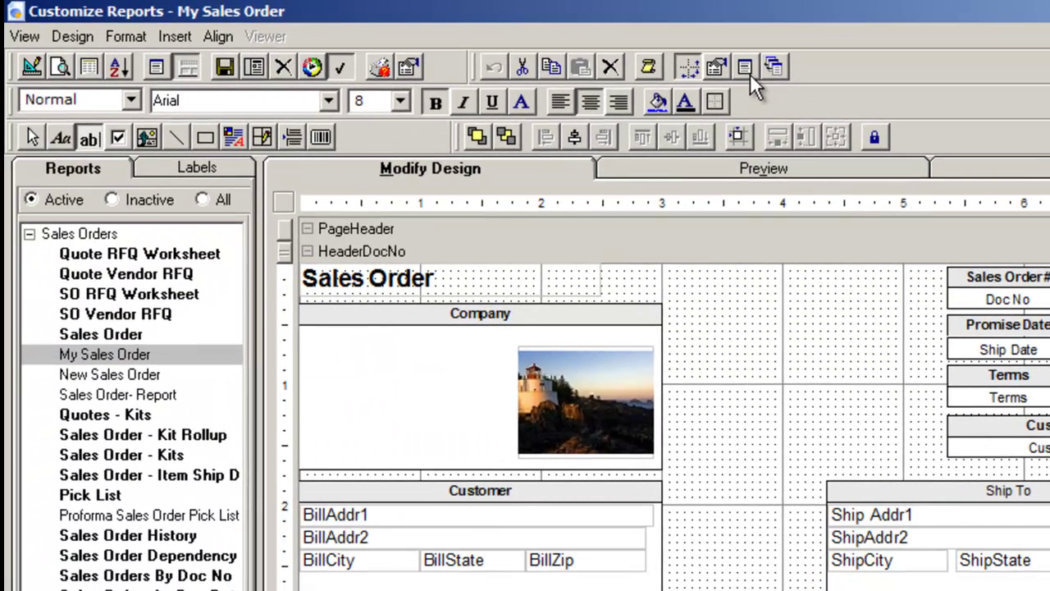
Show the field list and delete the FOB data field beneath the FOB heading.
{"action": "left_click", "coordinate": [72, 36]}
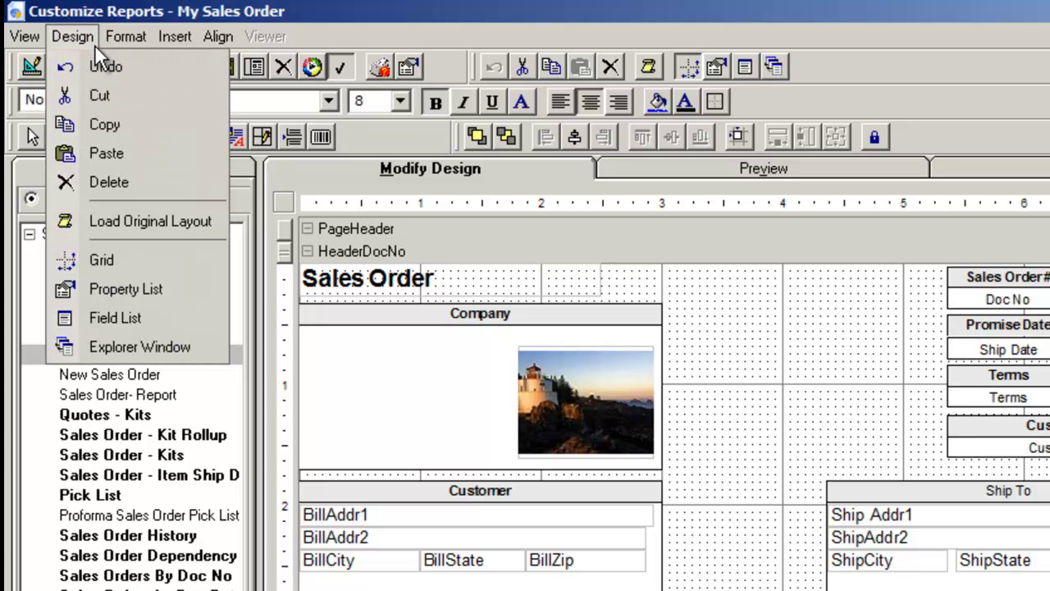
{"action": "left_click", "coordinate": [145, 316]}
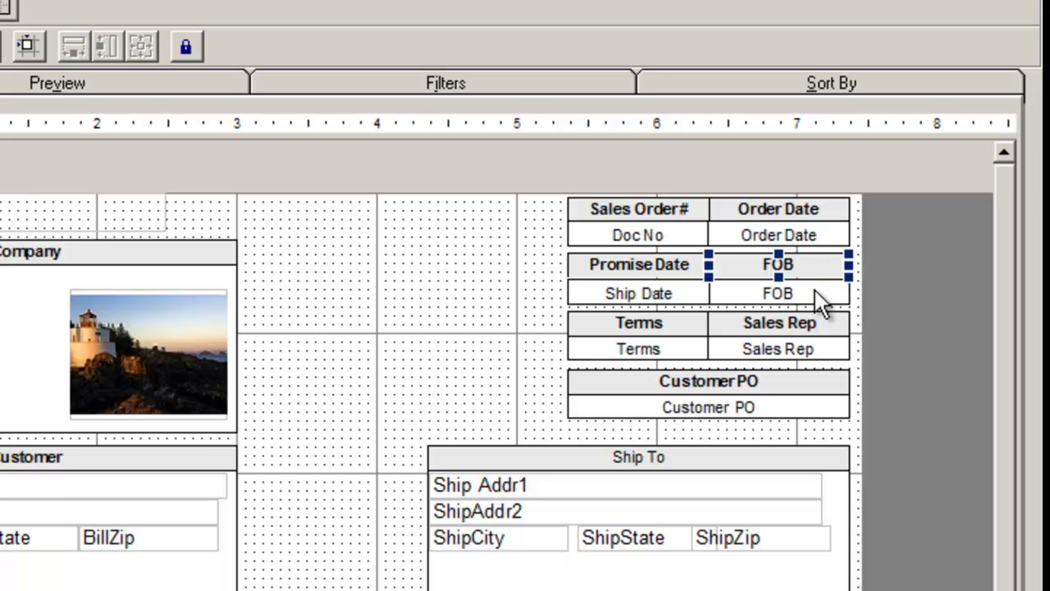
{"action": "left_click", "coordinate": [809, 293]}
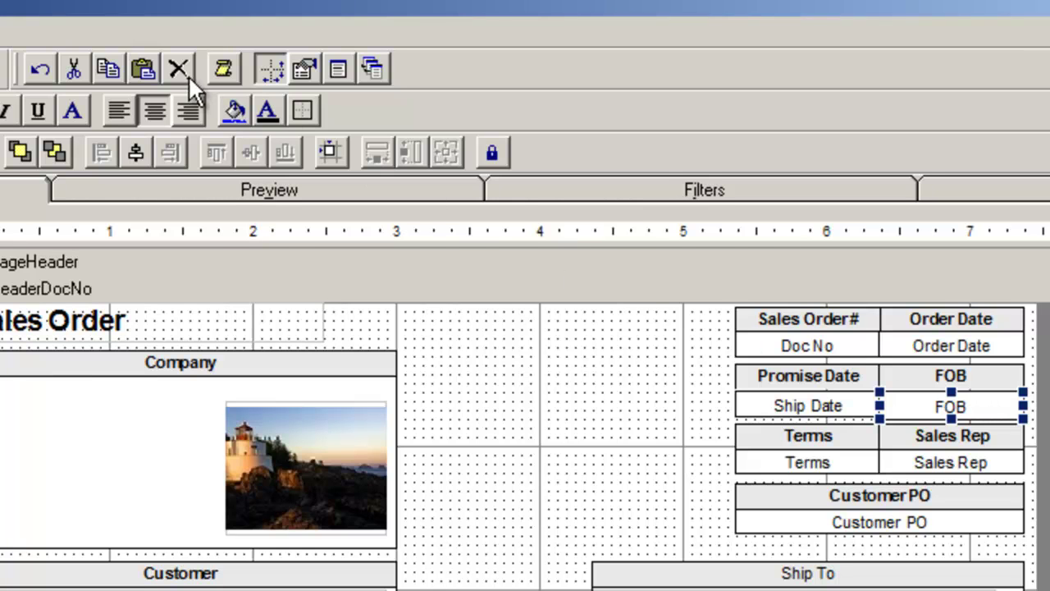
{"action": "right_click", "coordinate": [997, 409]}
{"action": "left_click", "coordinate": [1035, 456]}
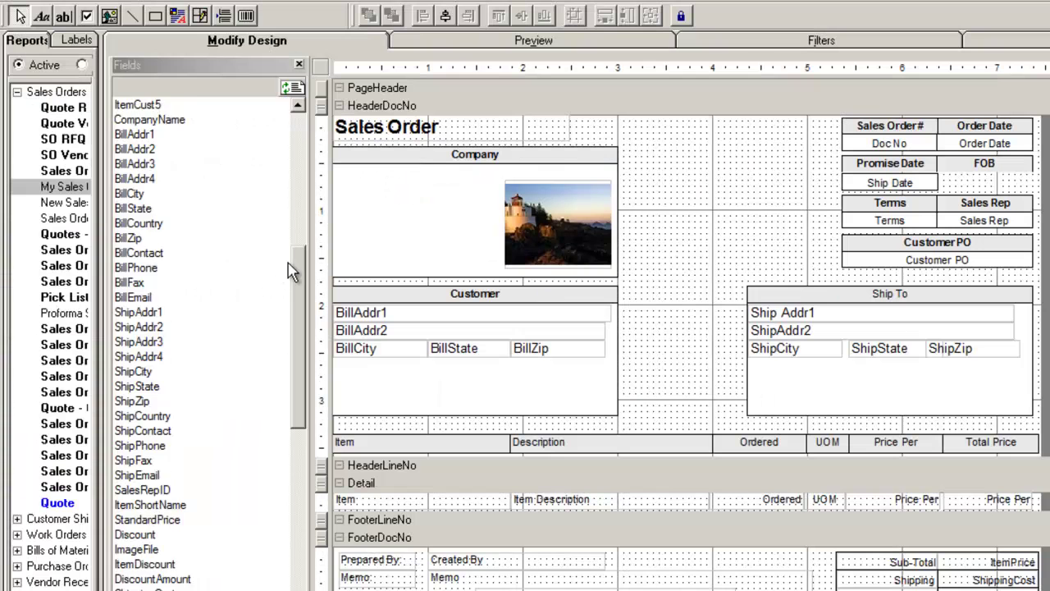
Place the SOCust1 field in the empty cell beneath the FOB heading.
{"action": "scroll", "coordinate": [292, 312], "scroll_direction": "down", "scroll_amount": 7}
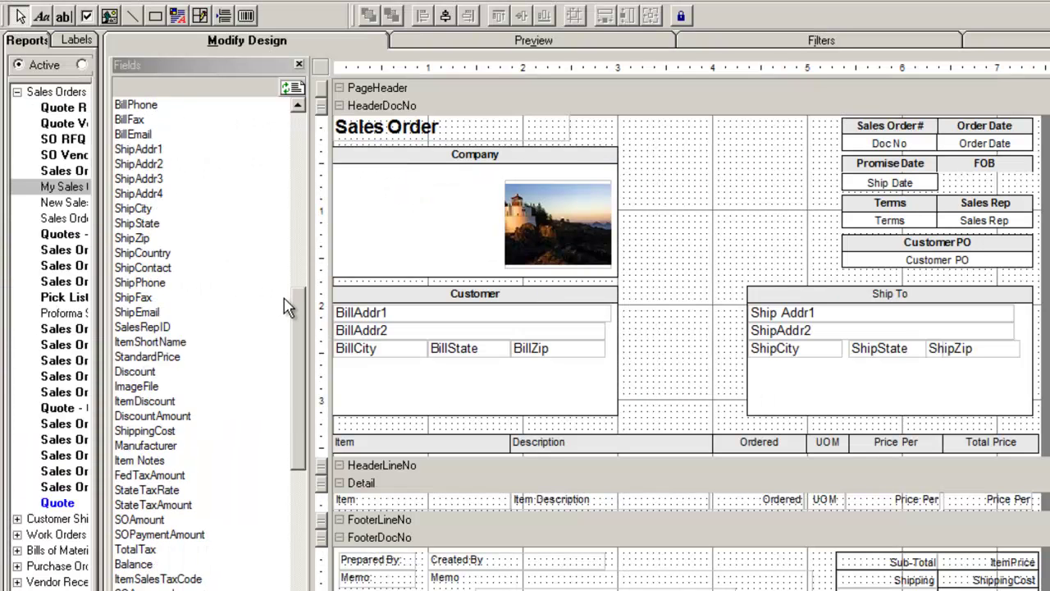
{"action": "scroll", "coordinate": [286, 341], "scroll_direction": "down", "scroll_amount": 2}
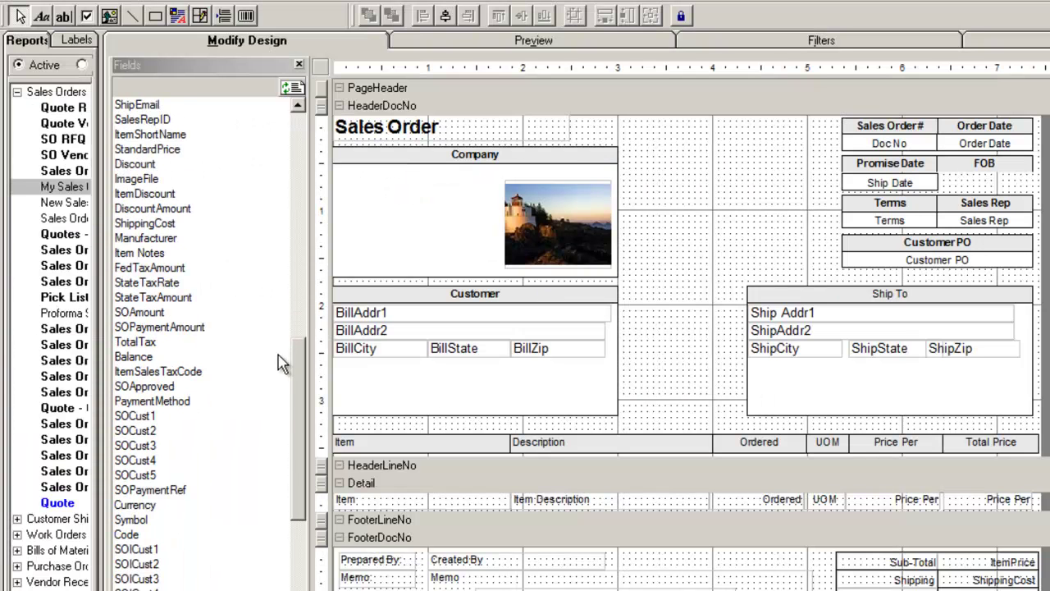
{"action": "left_click", "coordinate": [161, 421]}
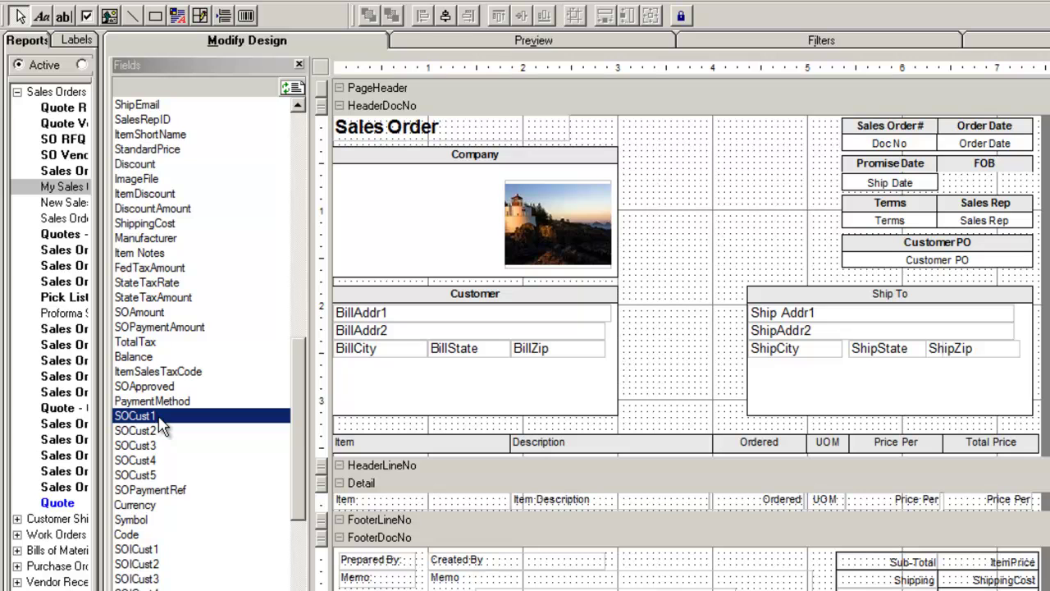
{"action": "left_click_drag", "start_coordinate": [162, 420], "coordinate": [989, 186]}
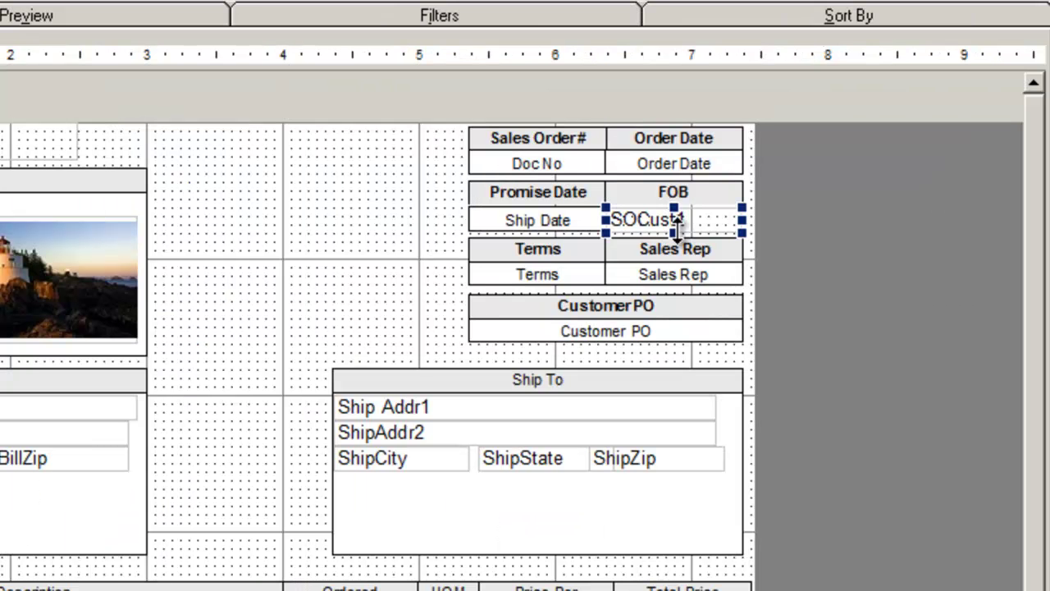
Apply a thin box border around the SOCust1 field beneath the FOB heading.
{"action": "right_click", "coordinate": [704, 222]}
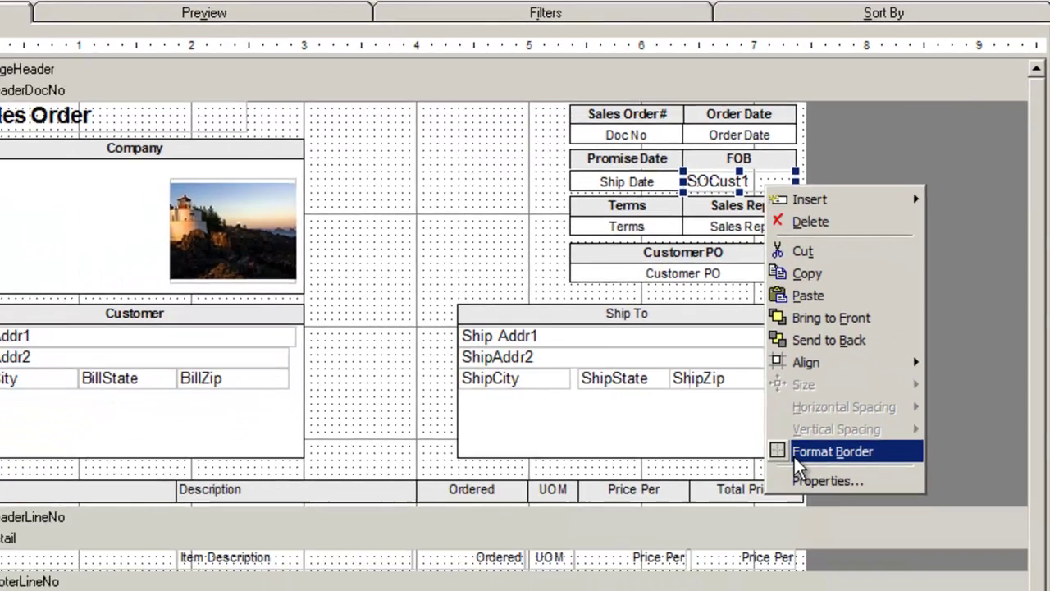
{"action": "left_click", "coordinate": [738, 545]}
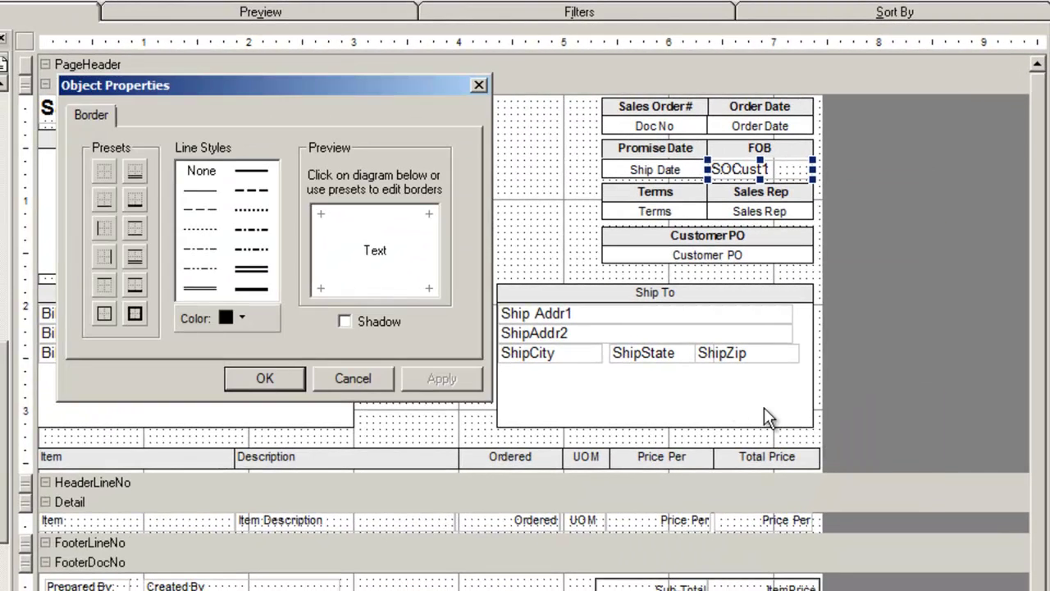
{"action": "left_click", "coordinate": [105, 314]}
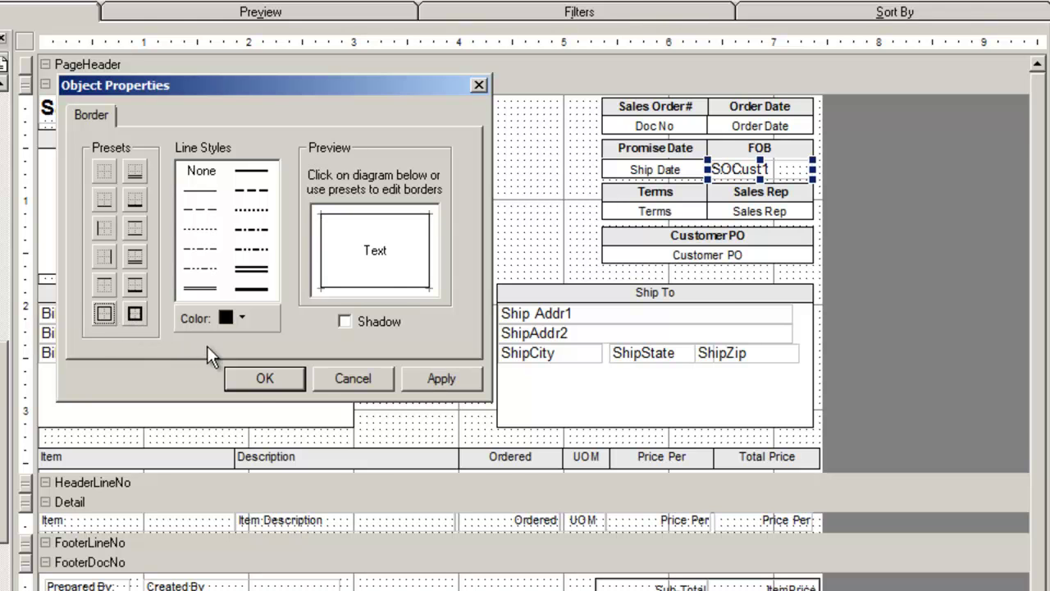
{"action": "left_click", "coordinate": [256, 381]}
Copy the Ship Date field and place the copy in the cell beneath the FOB heading.
{"action": "left_click", "coordinate": [600, 221]}
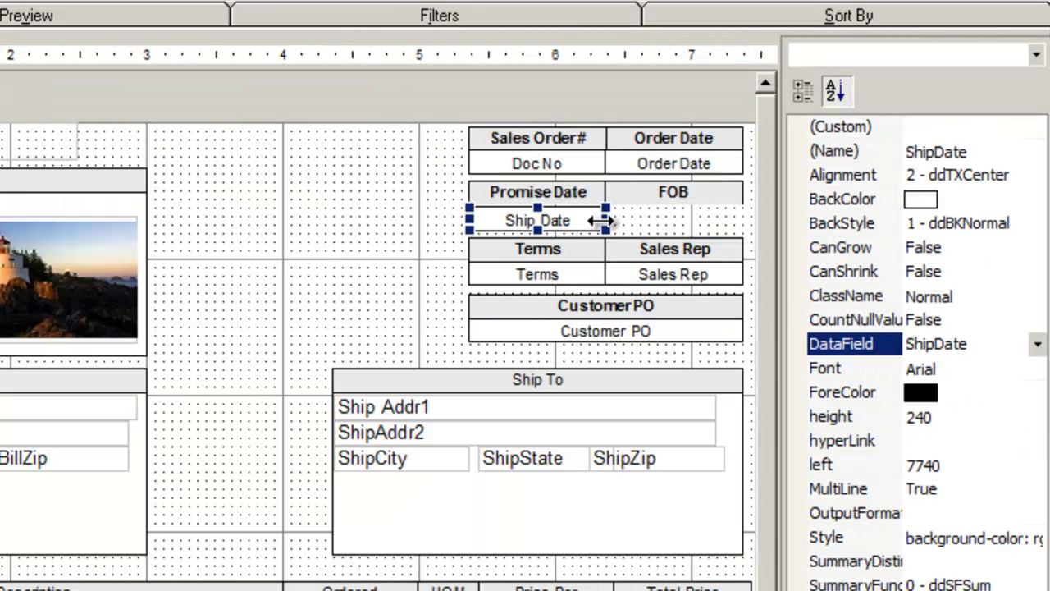
{"action": "right_click", "coordinate": [600, 221]}
{"action": "left_click", "coordinate": [645, 325]}
{"action": "right_click", "coordinate": [672, 226]}
{"action": "left_click", "coordinate": [736, 367]}
{"action": "left_click_drag", "start_coordinate": [128, 107], "coordinate": [801, 171]}
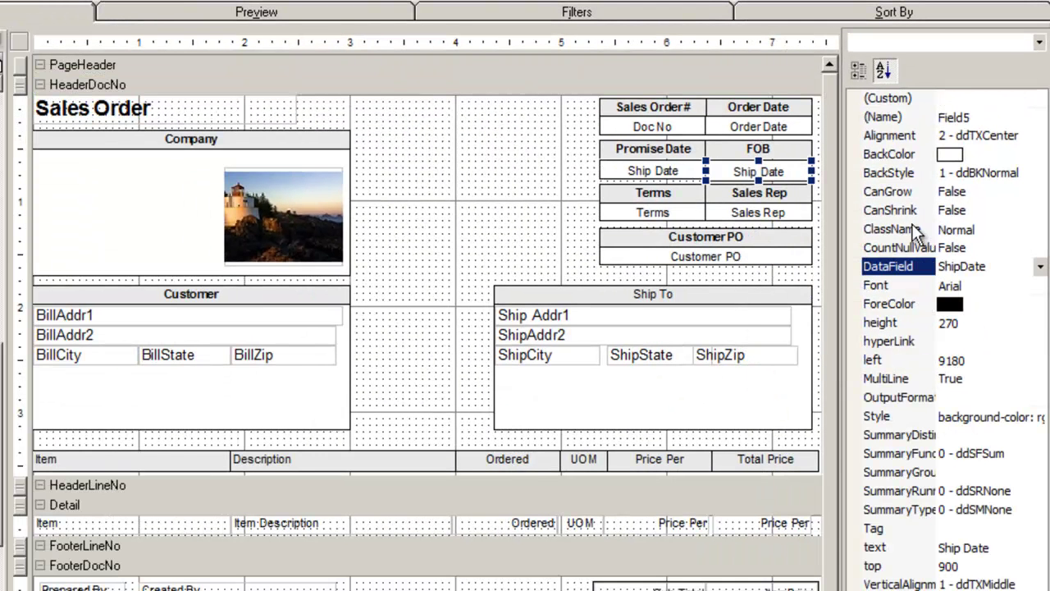
Bind the copied field beneath FOB to the SOCust1 data field and set its text to SOCust1.
{"action": "left_click", "coordinate": [1040, 267]}
{"action": "left_click", "coordinate": [1040, 283]}
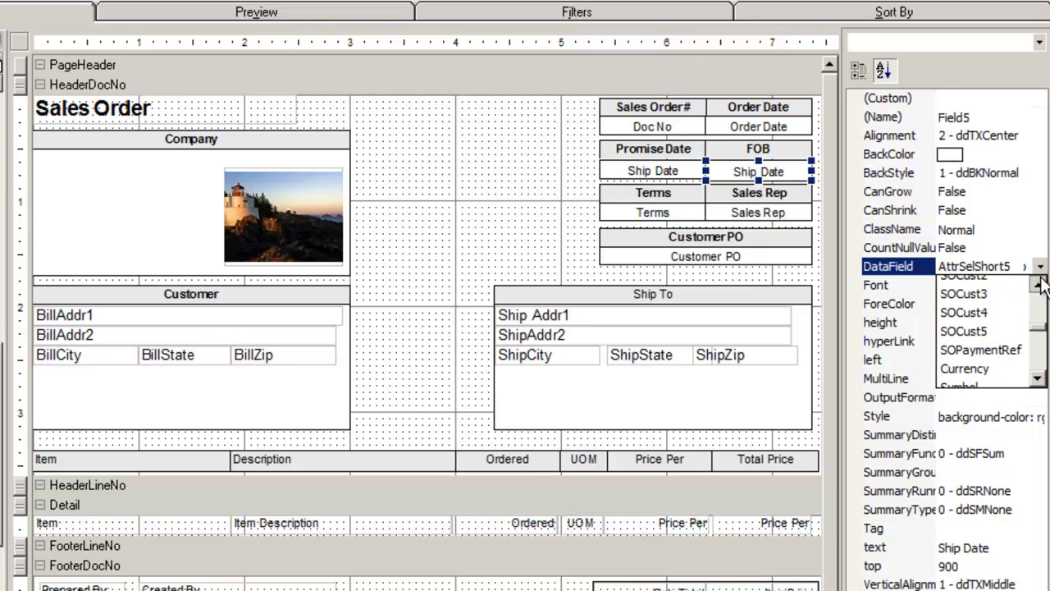
{"action": "left_click", "coordinate": [1040, 283]}
{"action": "left_click", "coordinate": [1000, 288]}
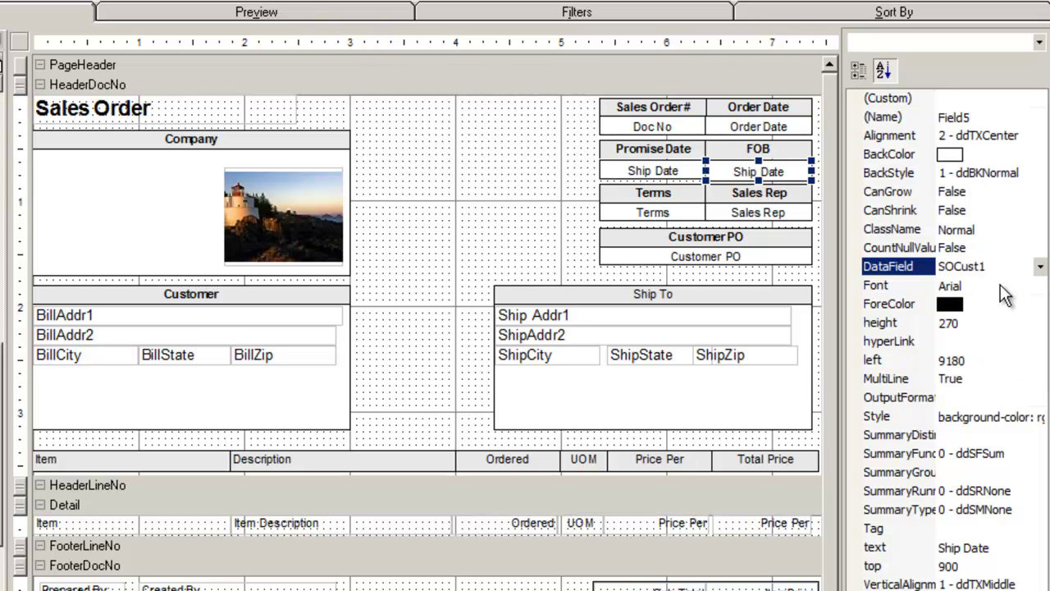
{"action": "left_click", "coordinate": [980, 546]}
{"action": "key", "text": "BackSpace"}
{"action": "type", "text": "SOC"}
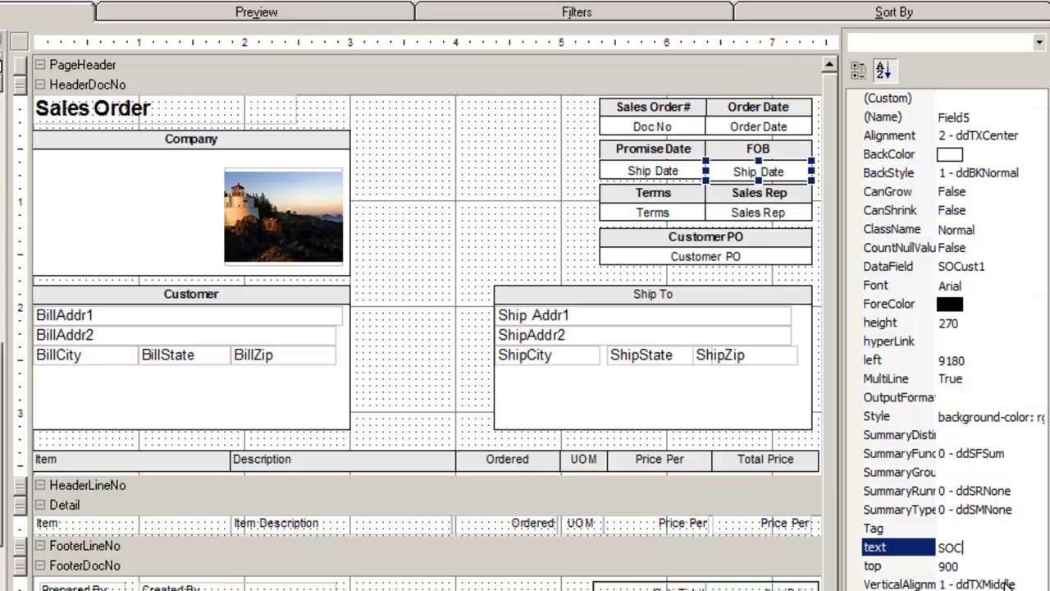
{"action": "type", "text": "ust1"}
{"action": "key", "text": "Return"}
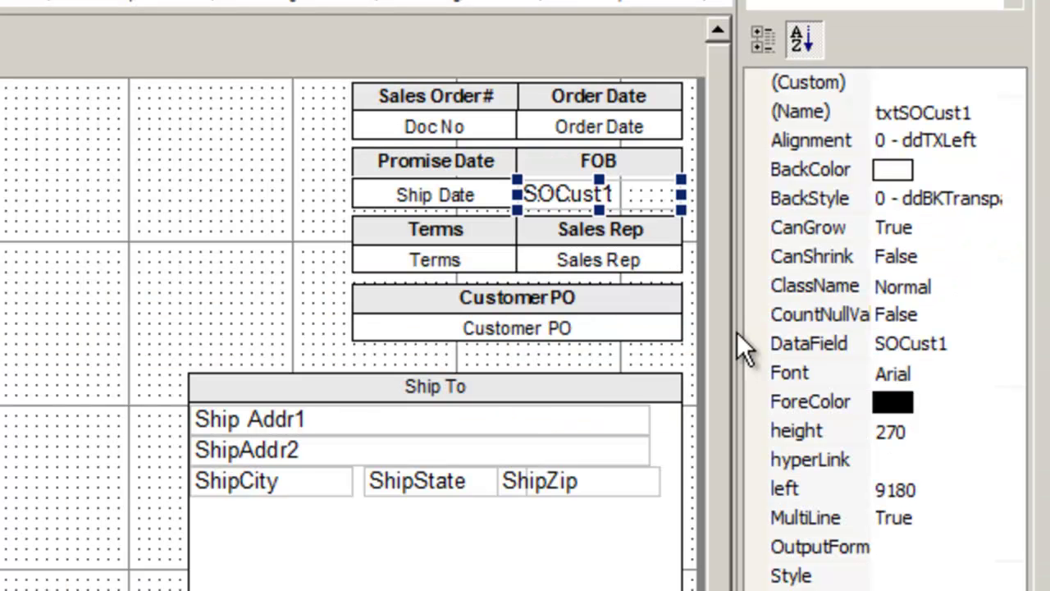
Change the caption of the FOB heading label to "Job #".
{"action": "left_click", "coordinate": [661, 168]}
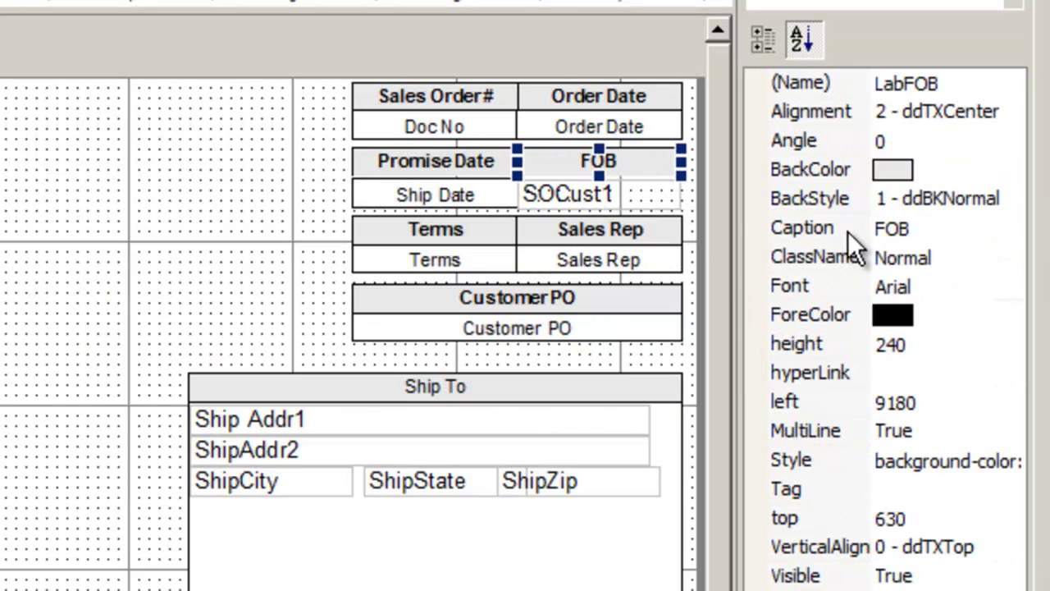
{"action": "left_click", "coordinate": [917, 228]}
{"action": "left_click_drag", "start_coordinate": [917, 228], "coordinate": [872, 228]}
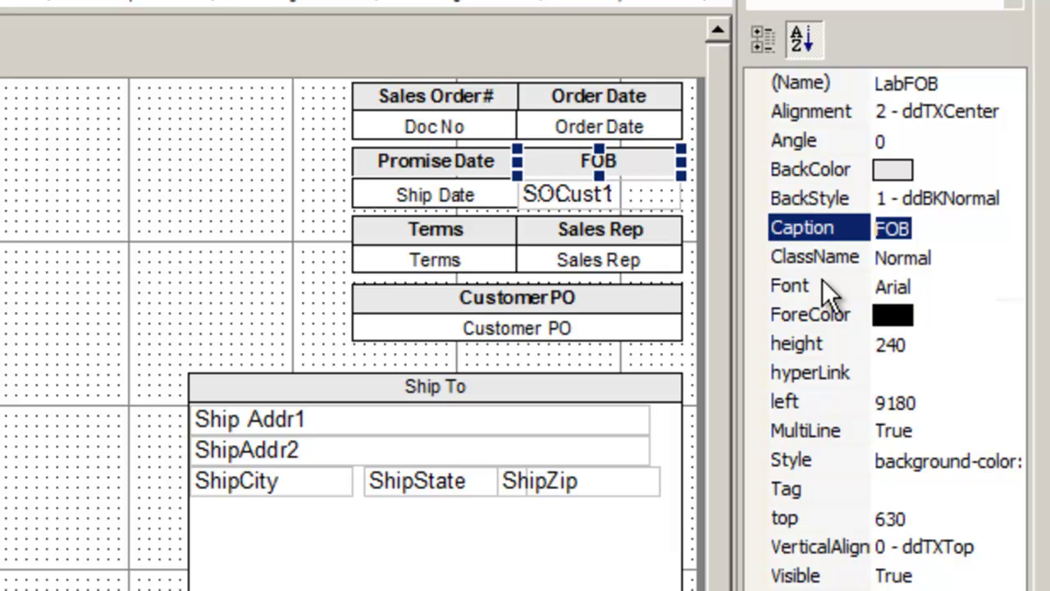
{"action": "type", "text": "Job #"}
{"action": "left_click", "coordinate": [668, 171]}
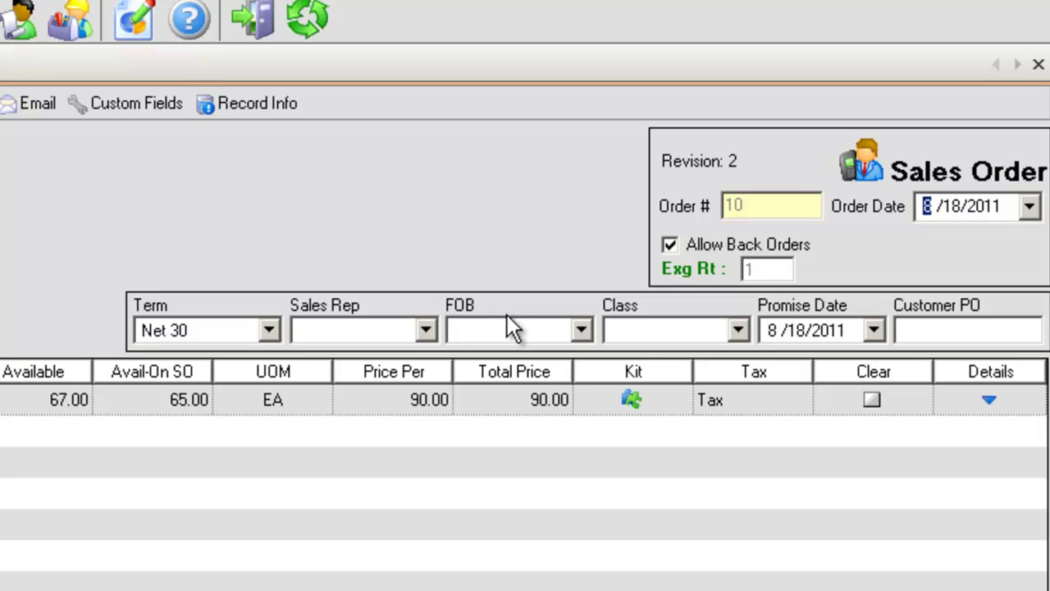
Open the custom field values of the sales order to check its Job # entry.
{"action": "left_click", "coordinate": [132, 104]}
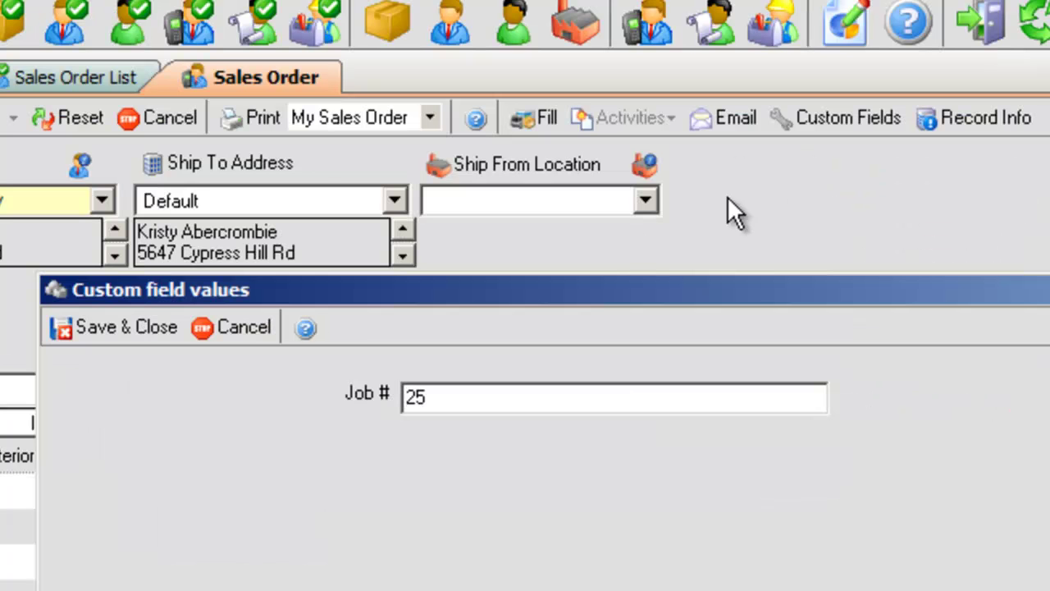